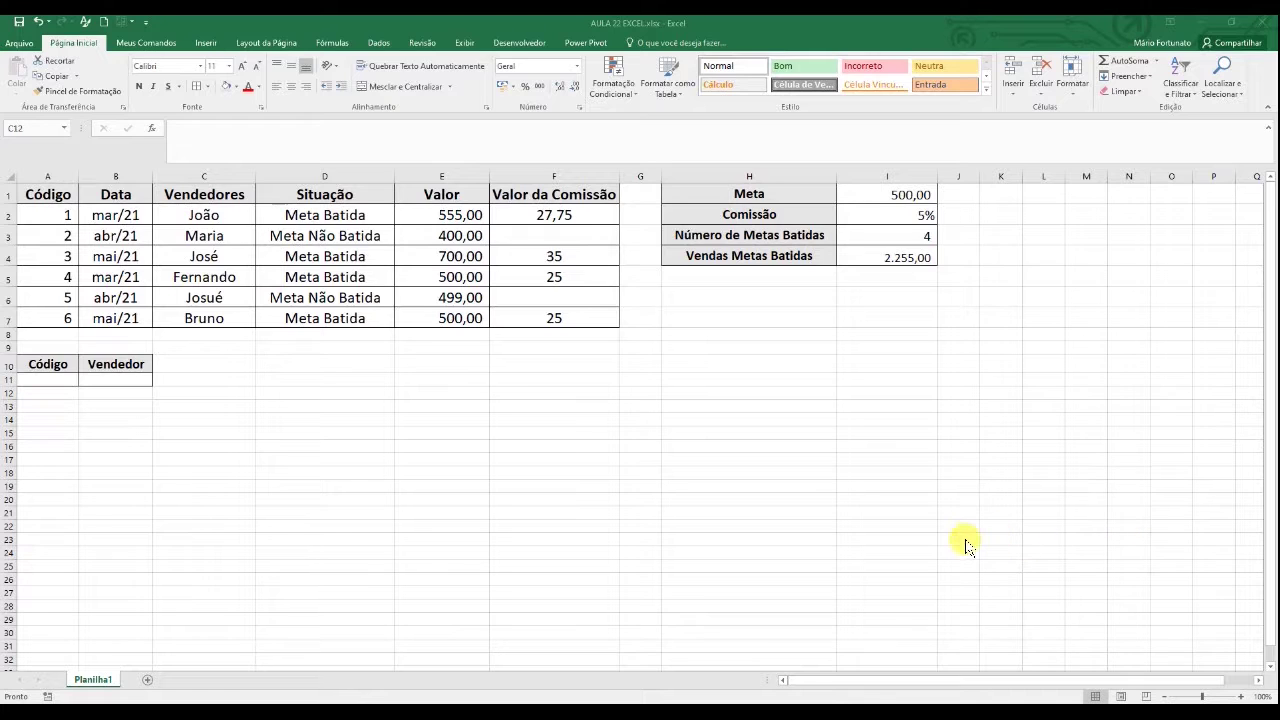
# Step: Make row 11 of the Código/Vendedor lookup box taller
pyautogui.moveTo(11, 386); pyautogui.dragTo(12, 393)
pyautogui.click(31, 386)
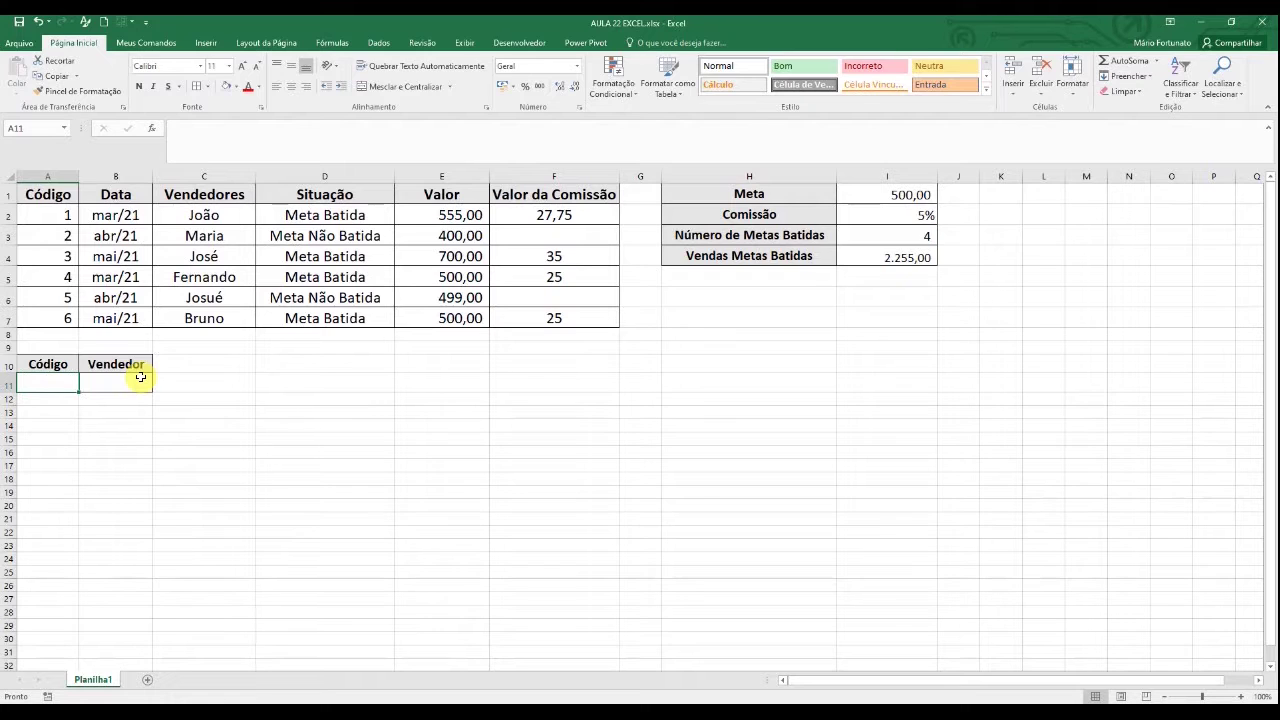
pyautogui.click(30, 368)
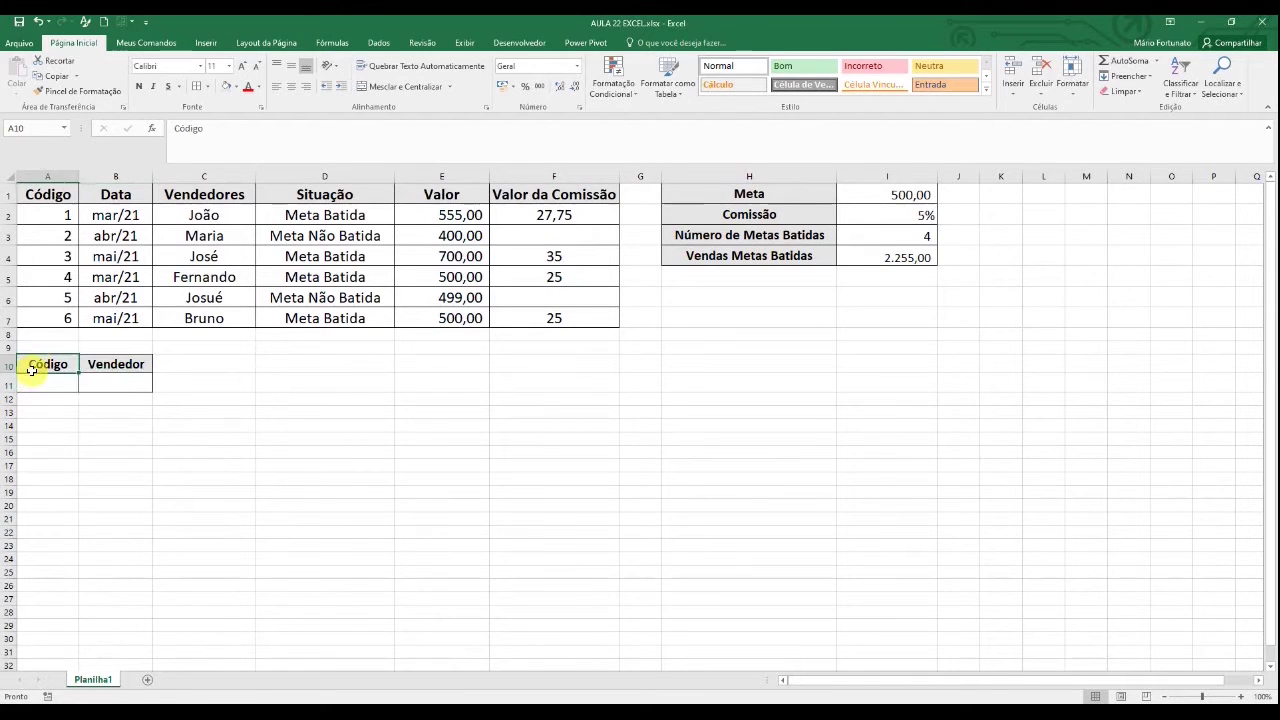
pyautogui.moveTo(104, 366); pyautogui.dragTo(134, 386)
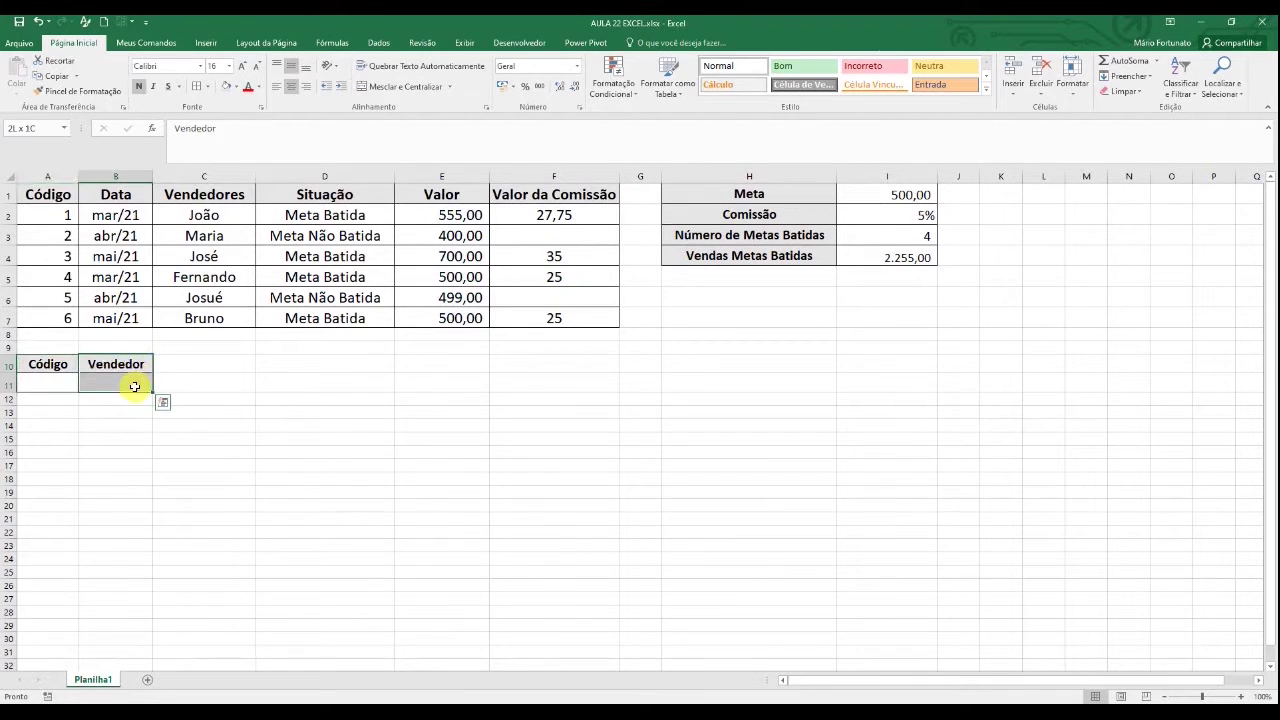
# Step: Enter code 1 in the Código cell A11
pyautogui.click(129, 380)
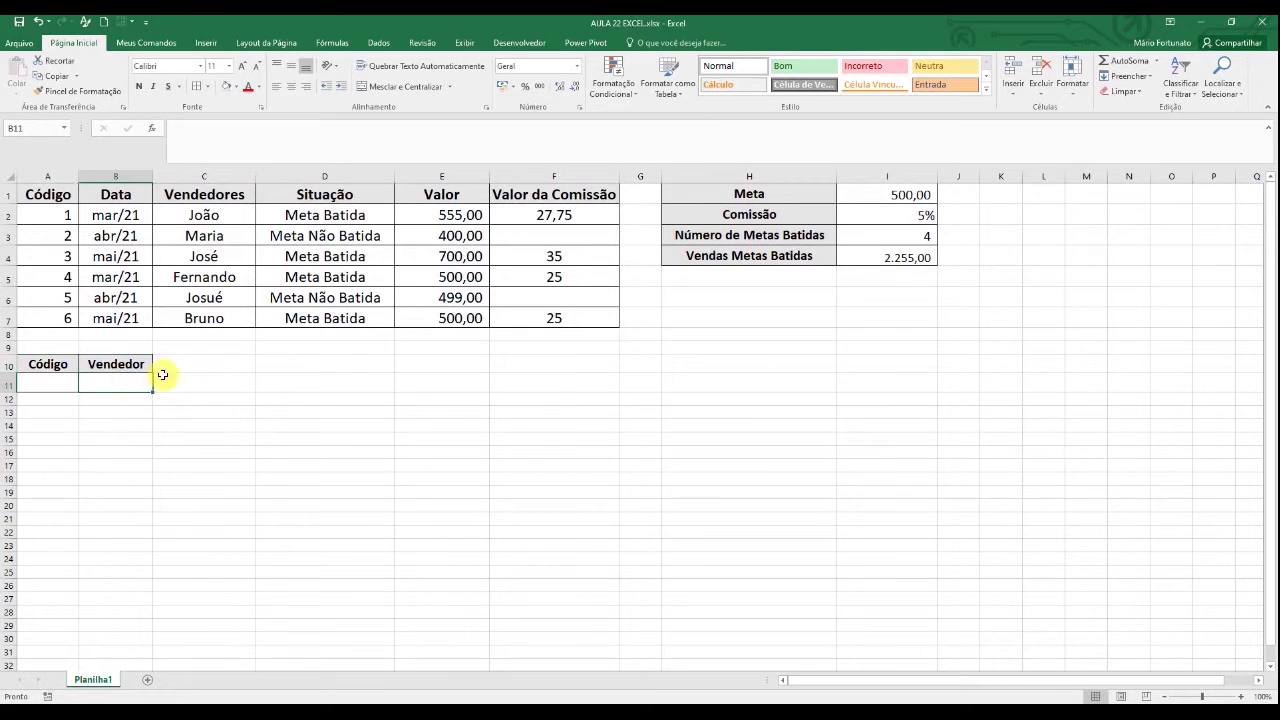
pyautogui.press('Up')
pyautogui.press('Left')
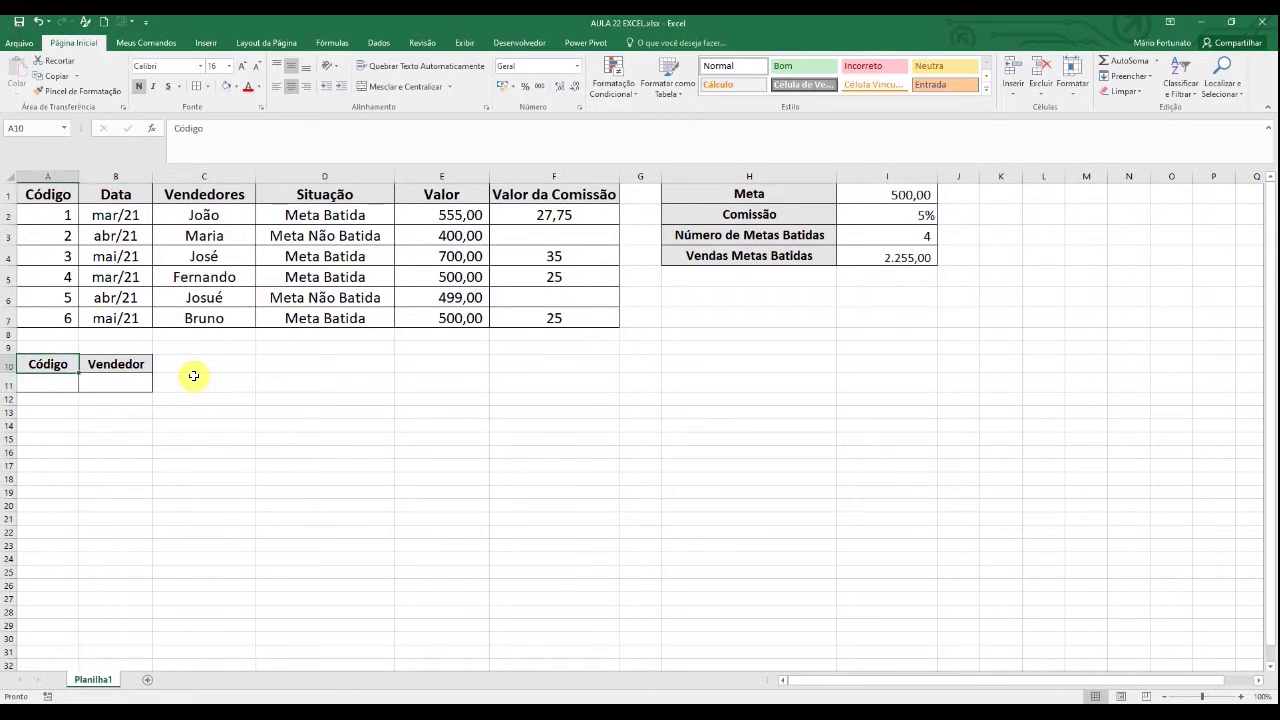
pyautogui.press('Down')
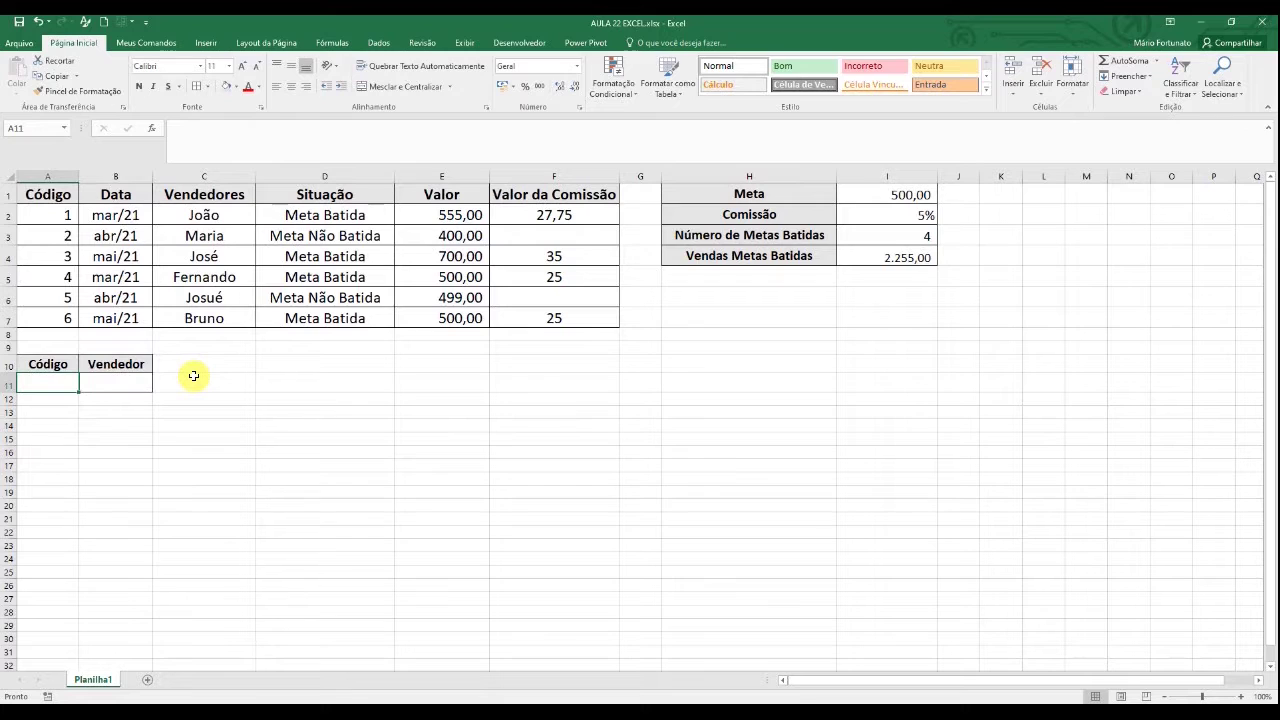
pyautogui.press('Right')
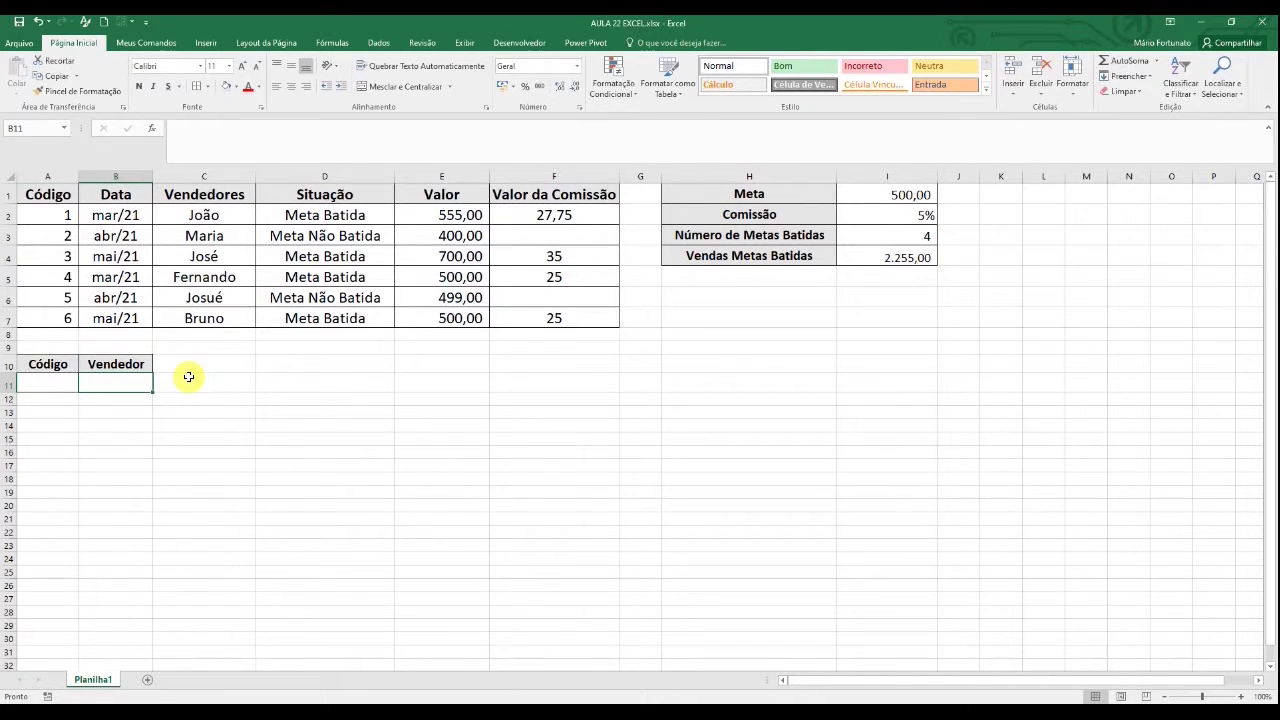
pyautogui.press('Left')
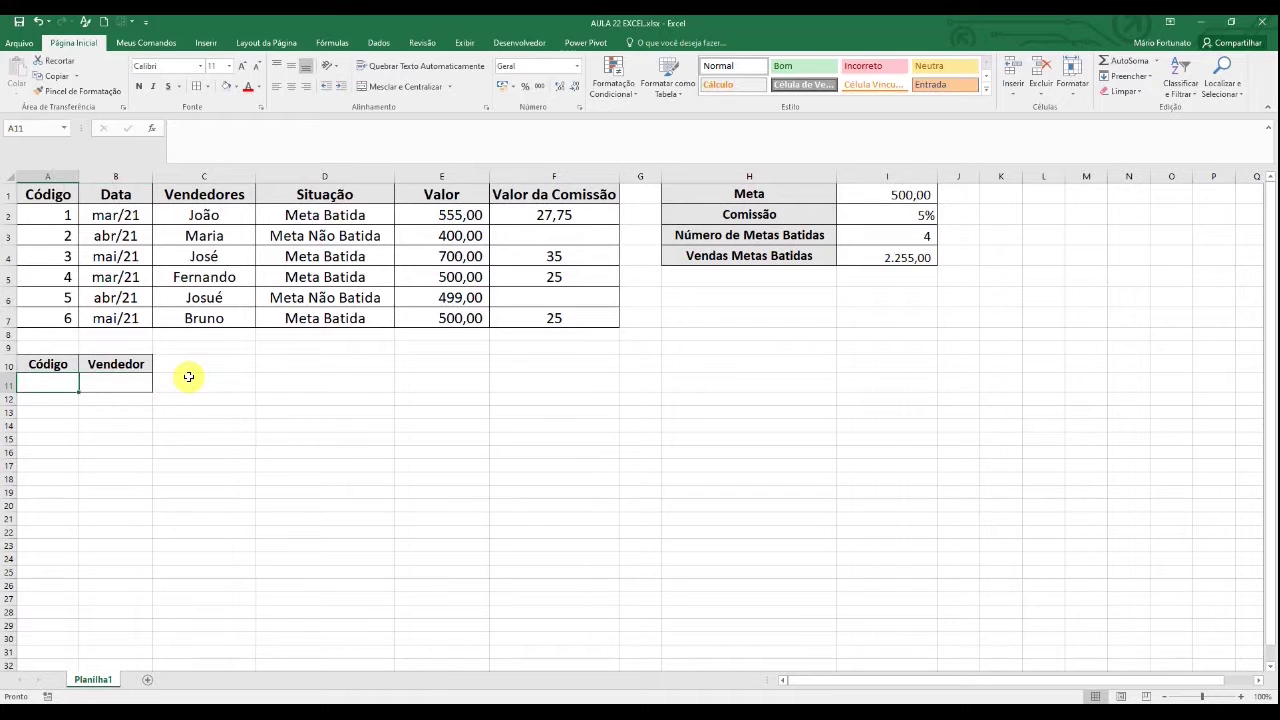
pyautogui.write('1')
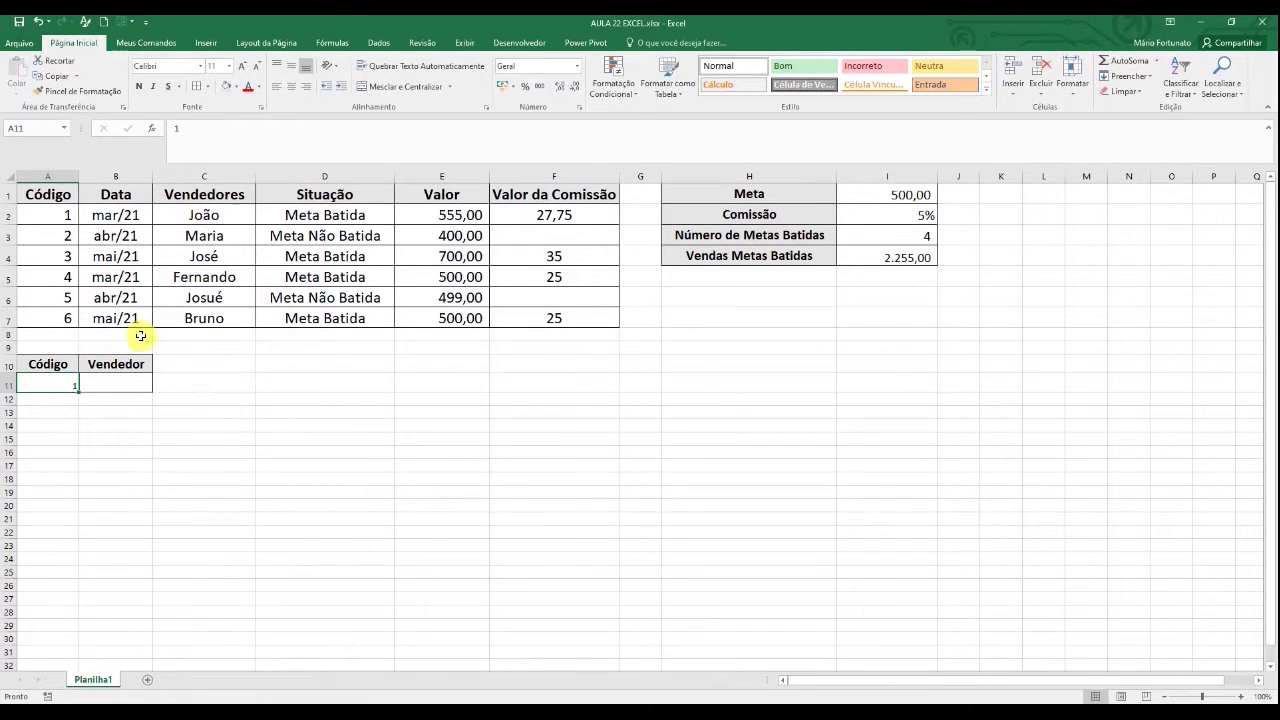
pyautogui.write('2')
# Step: Change A11's code to 2, then clear it
pyautogui.hotkey('ctrl', 'Return')
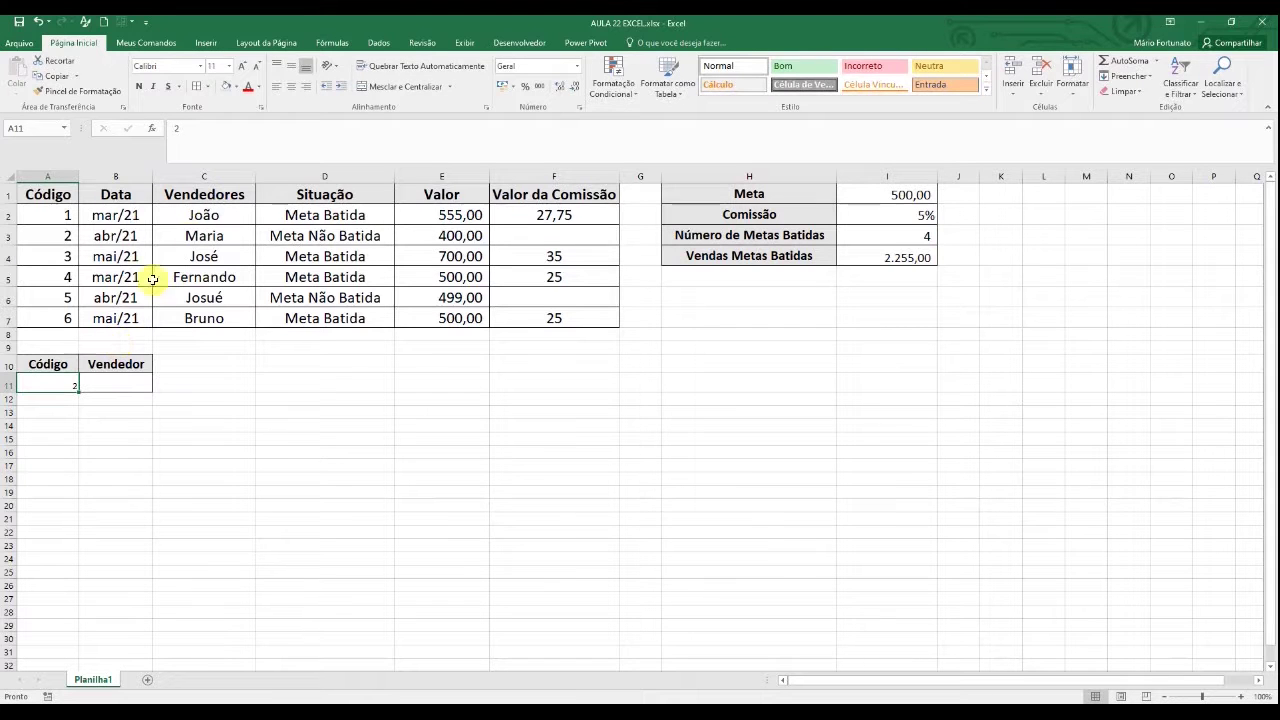
pyautogui.scroll(1, 171, 430)
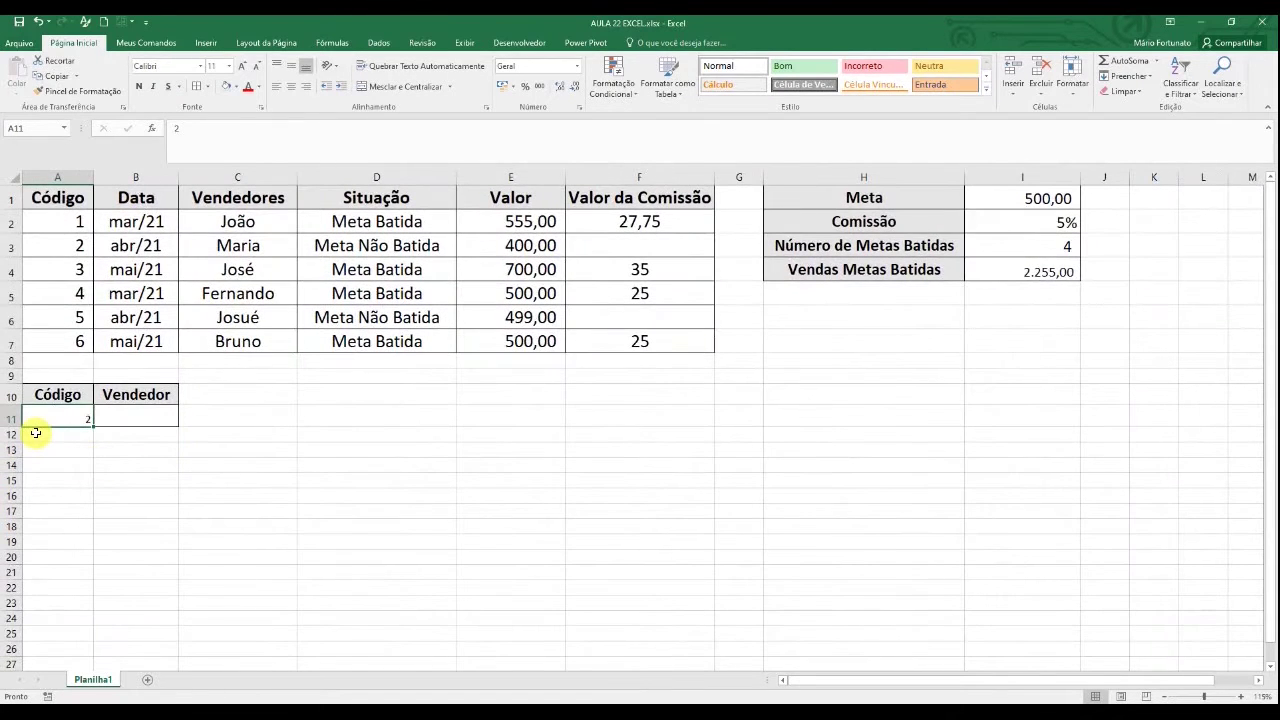
pyautogui.press('Delete')
pyautogui.moveTo(62, 204); pyautogui.dragTo(163, 337)
pyautogui.click(127, 317)
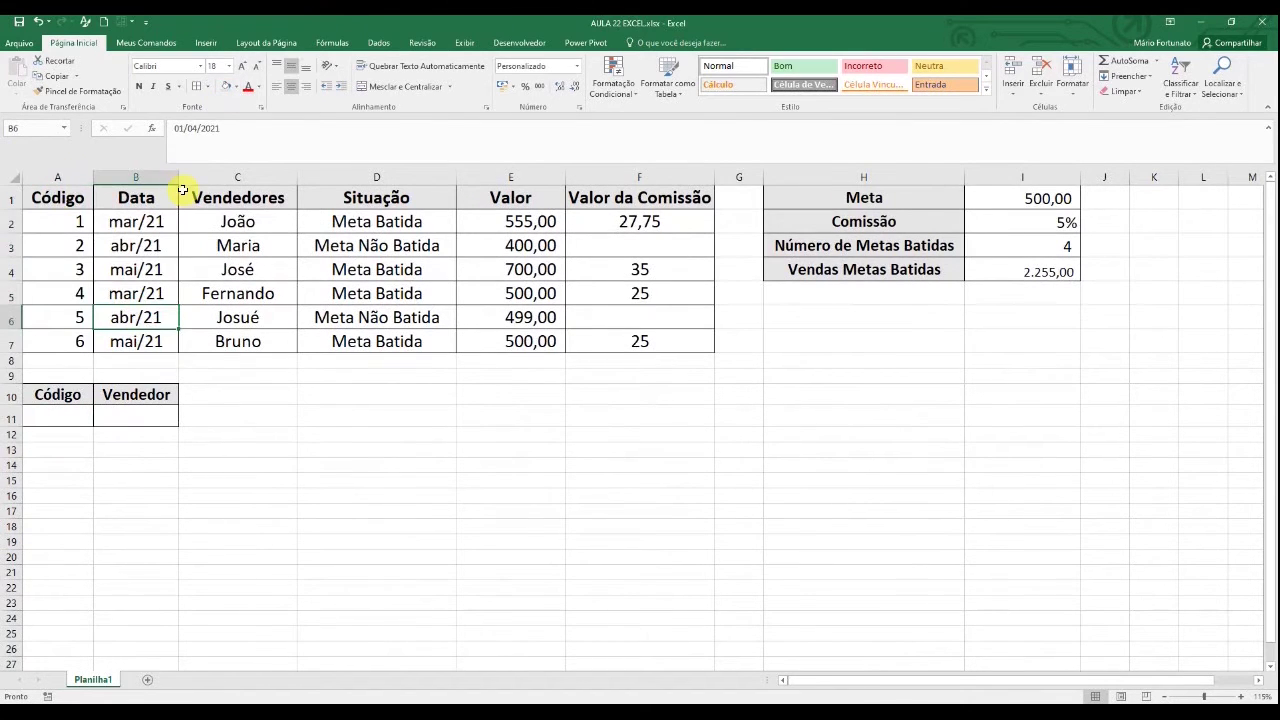
# Step: Enlarge the font of lookup cells A11:B11 to size 14
pyautogui.moveTo(62, 416); pyautogui.dragTo(110, 418)
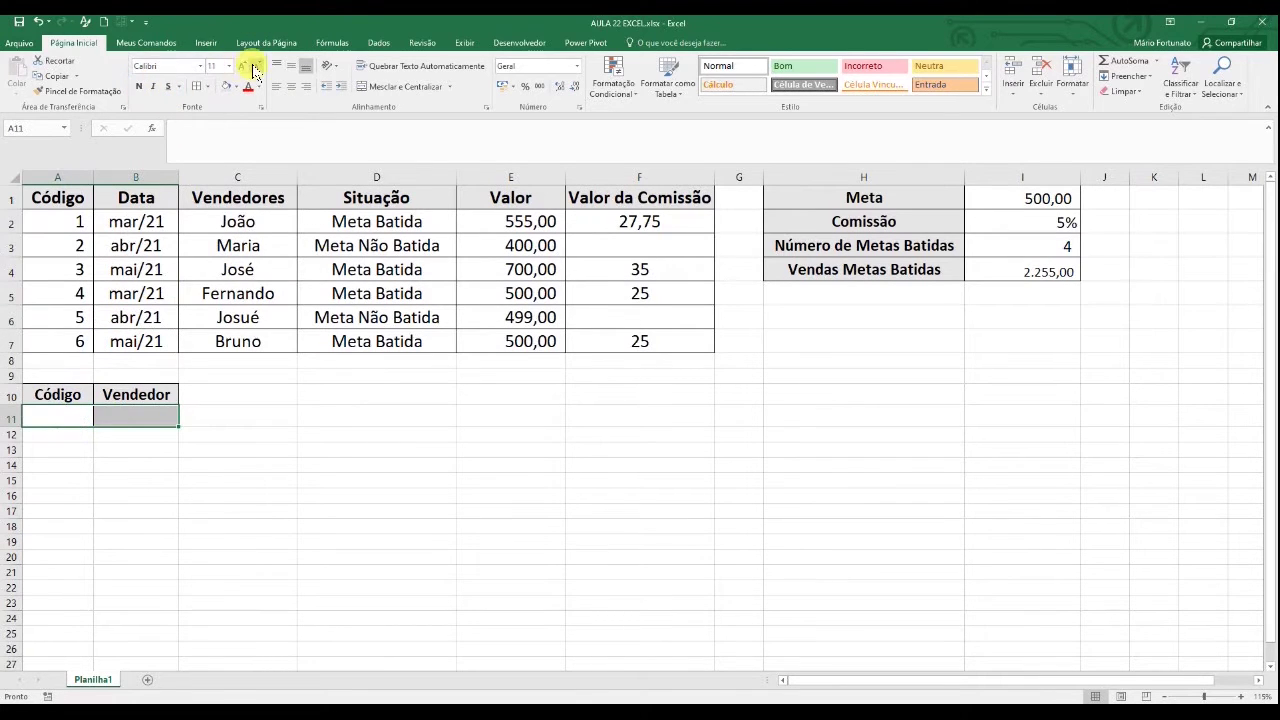
pyautogui.click(242, 66)
pyautogui.click(242, 66)
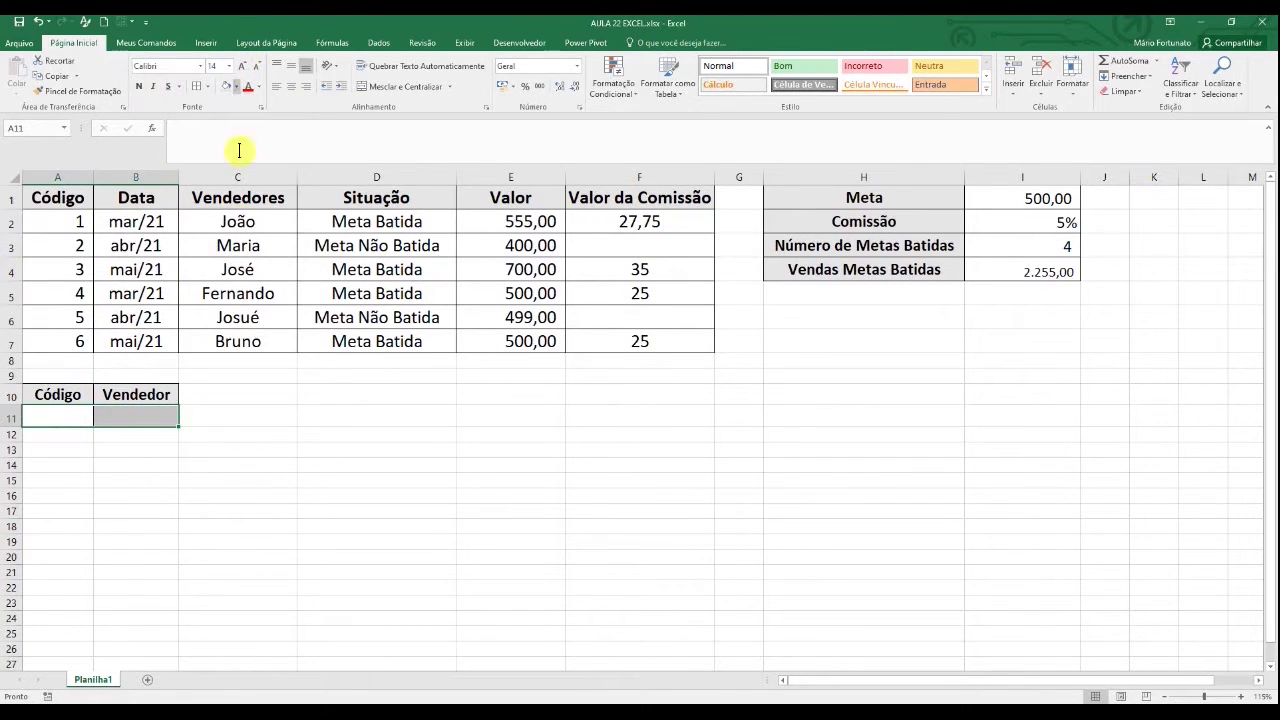
pyautogui.click(87, 415)
pyautogui.press('Up')
pyautogui.press('Down')
pyautogui.press('Right')
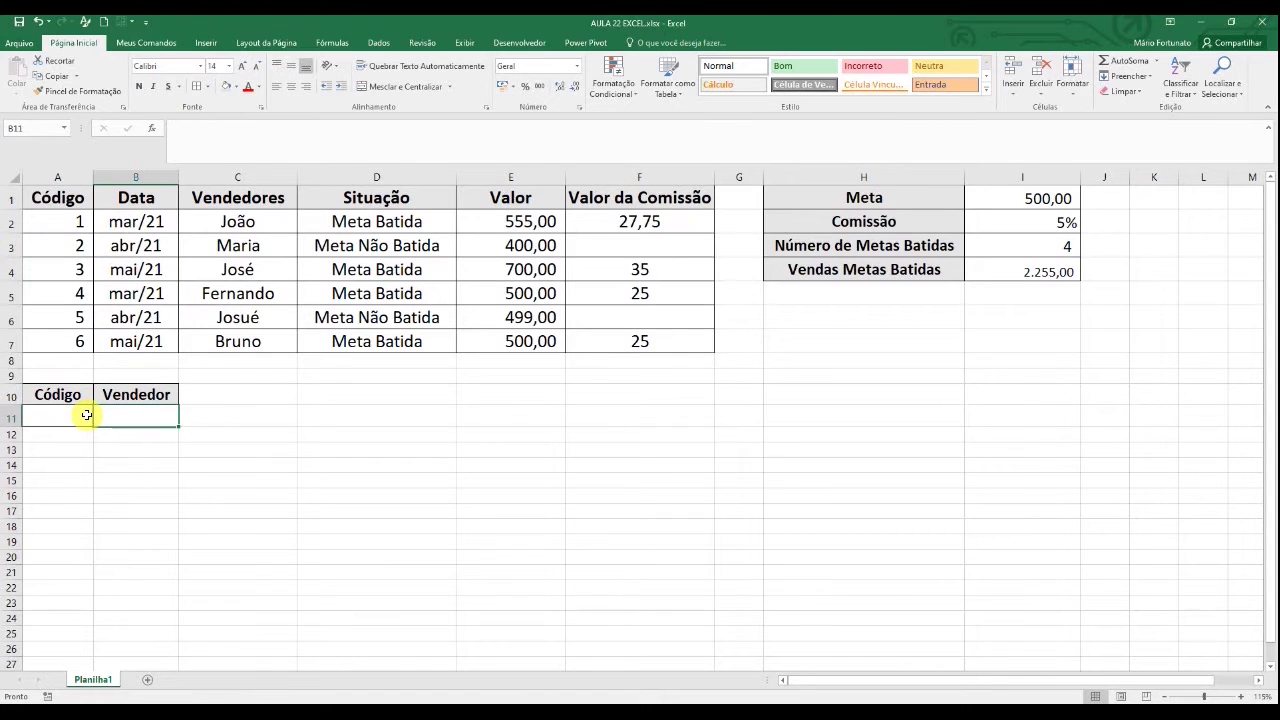
# Step: Begin B11's formula as =procv(A11; with A11 as the lookup value
pyautogui.write('=')
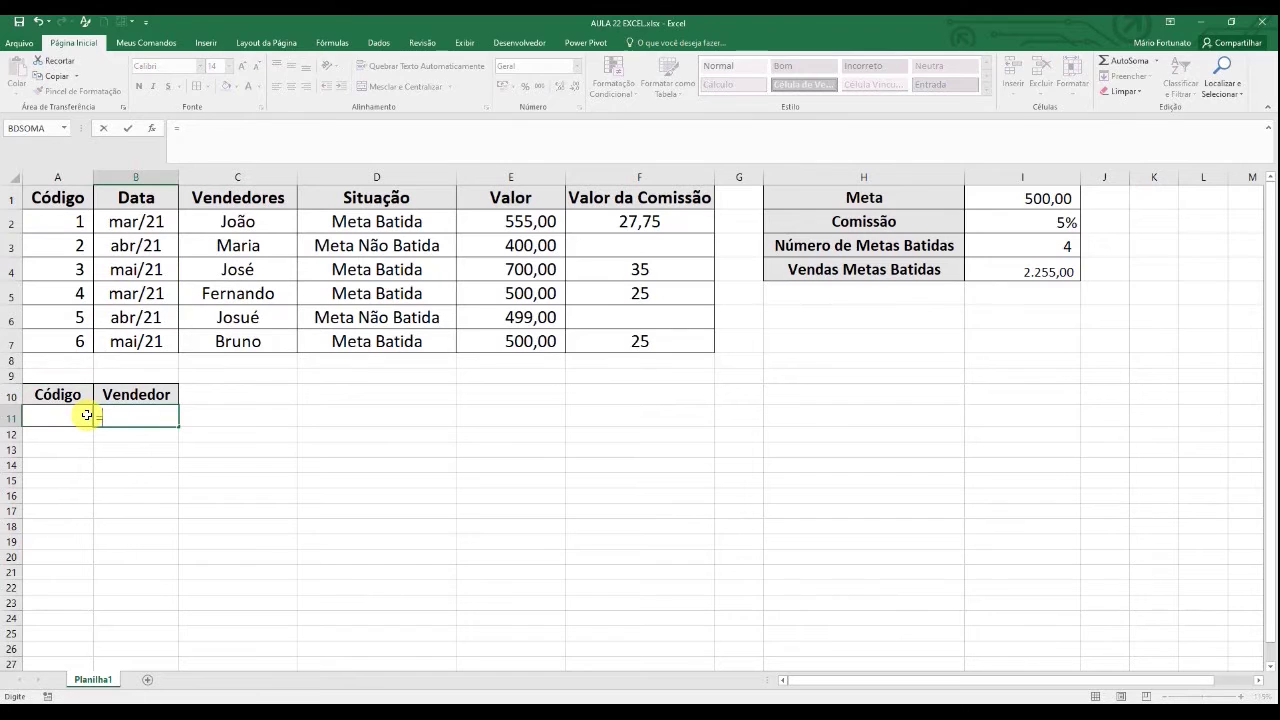
pyautogui.write('procv')
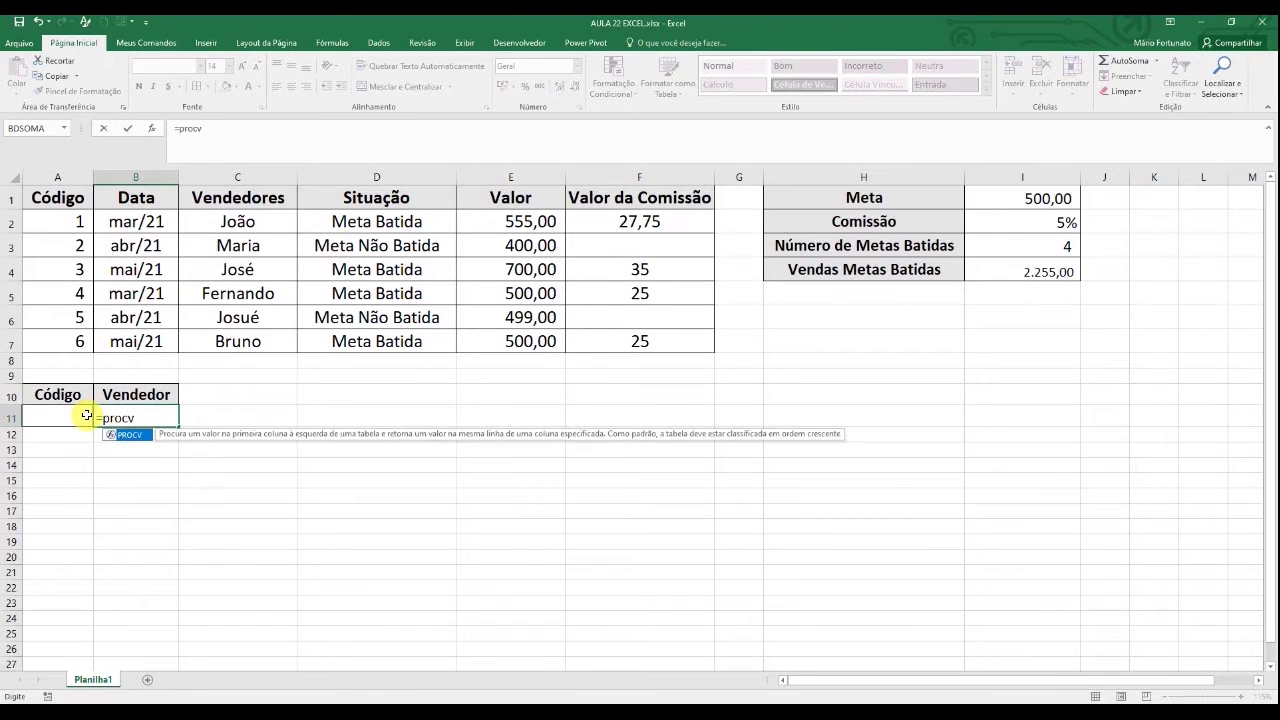
pyautogui.write('(')
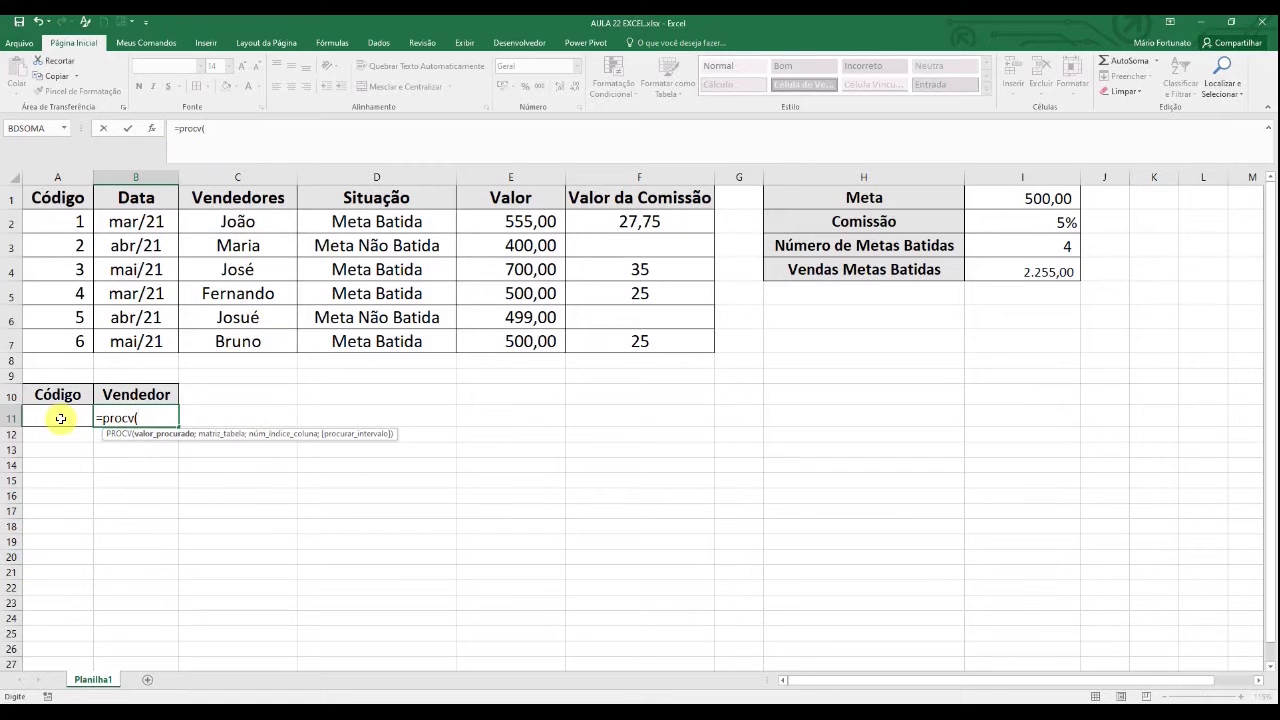
pyautogui.click(60, 418)
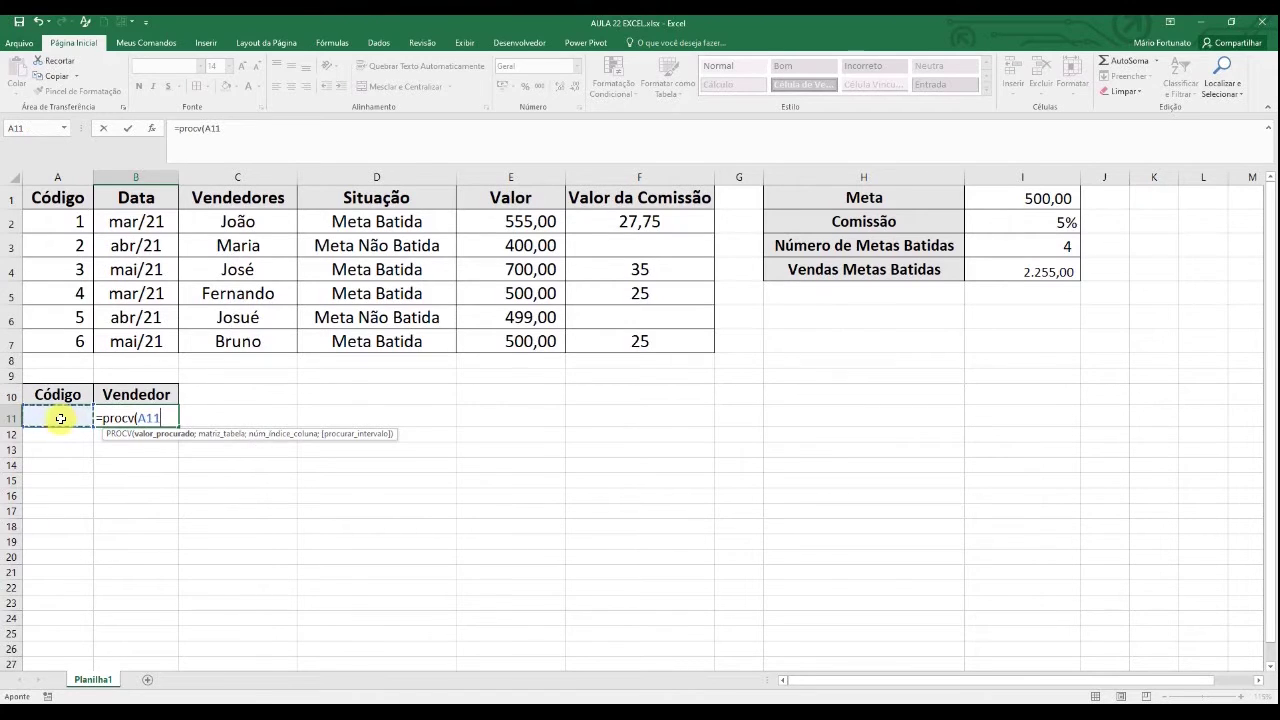
pyautogui.write(';')
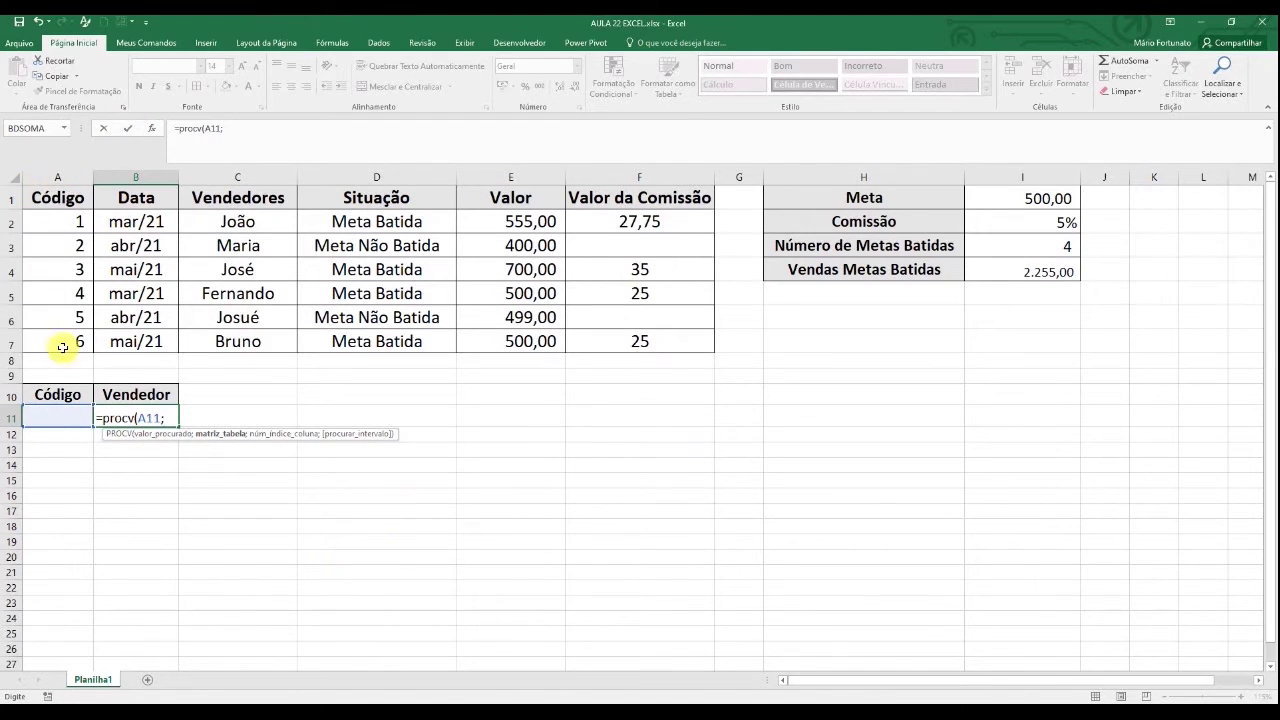
# Step: Add the sales table range A1:C7 as the formula's lookup table
pyautogui.click(50, 197)
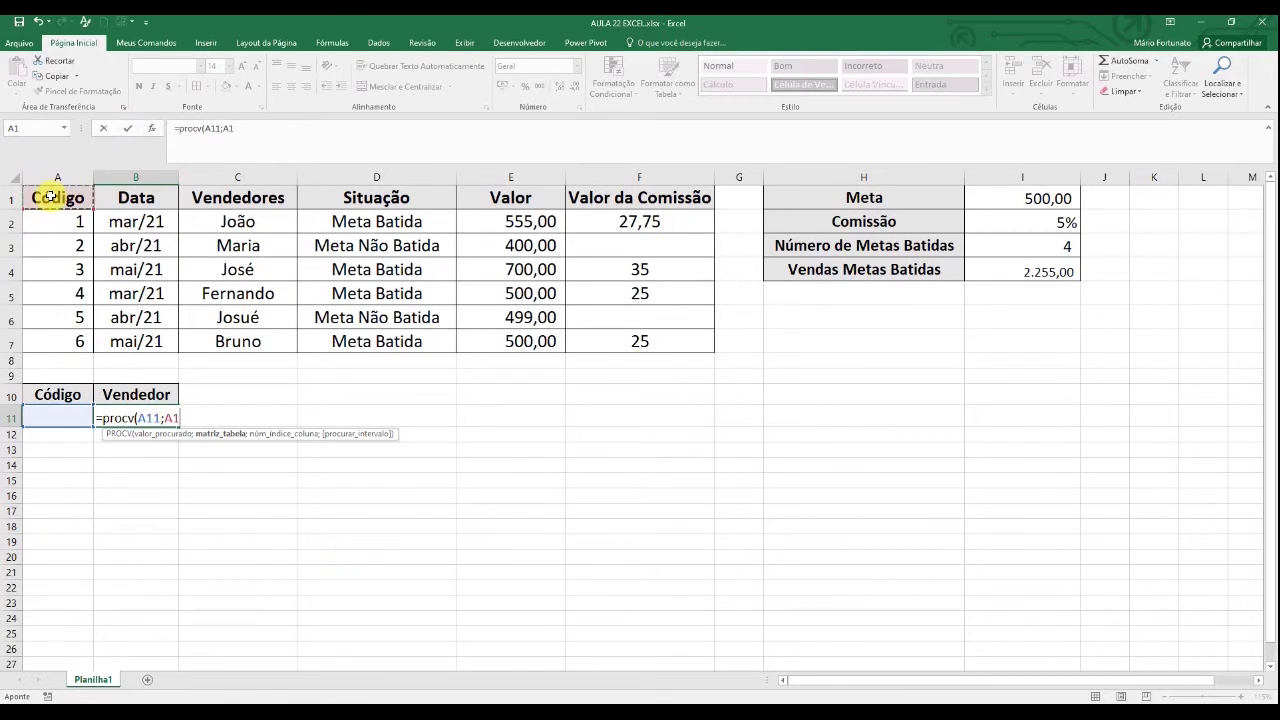
pyautogui.moveTo(50, 197); pyautogui.dragTo(242, 342)
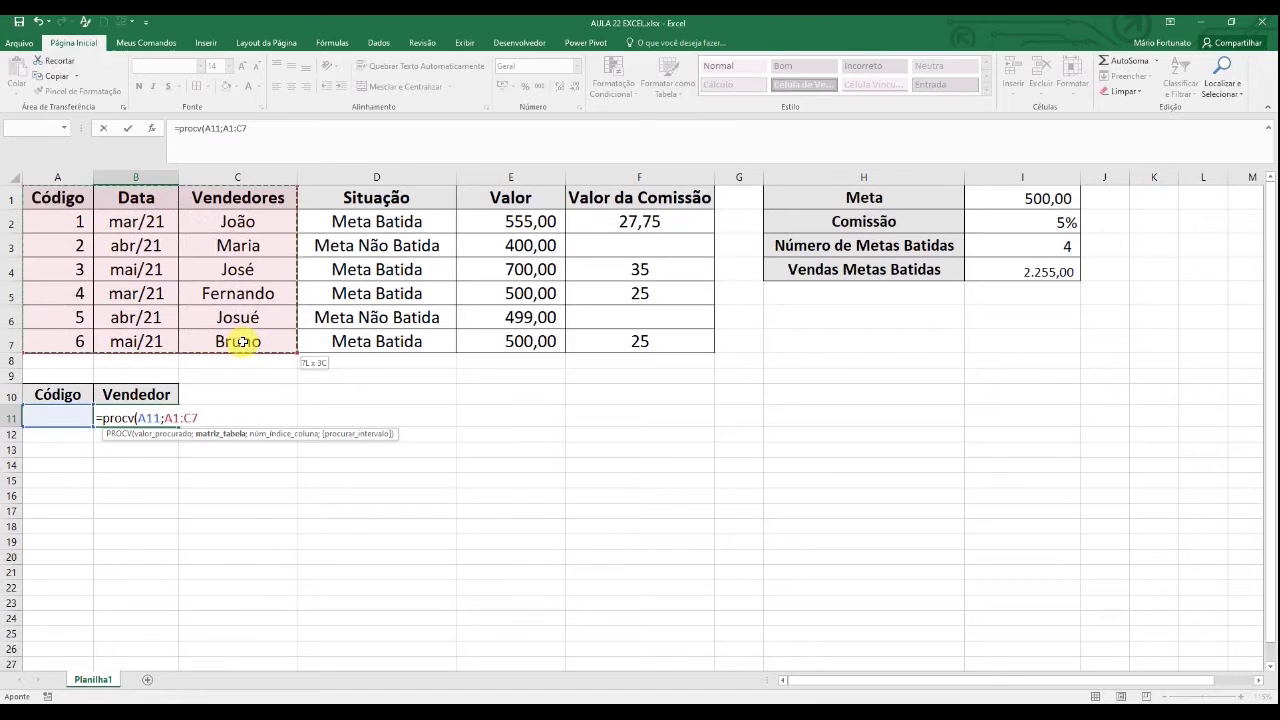
pyautogui.moveTo(242, 342); pyautogui.dragTo(242, 342)
pyautogui.write(';')
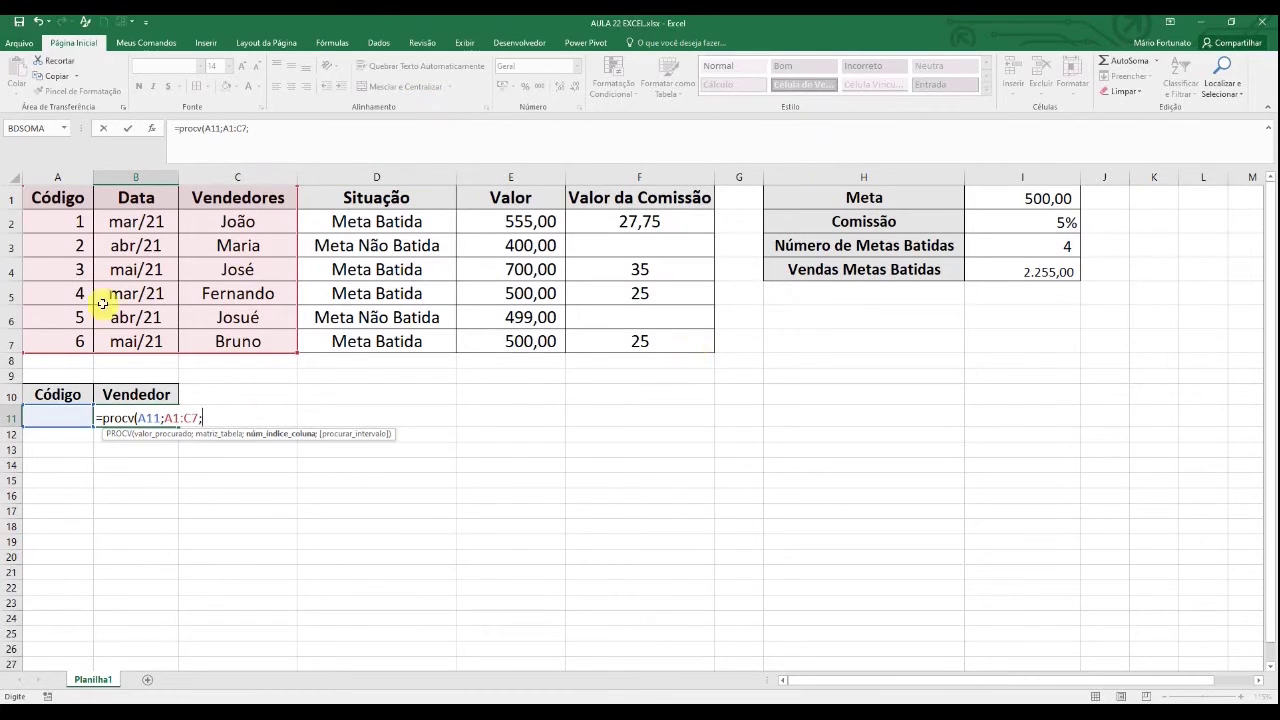
# Step: Finish with column index 3 and commit =PROCV(A11;A1:C7;3), showing #N/D
pyautogui.click(57, 195)
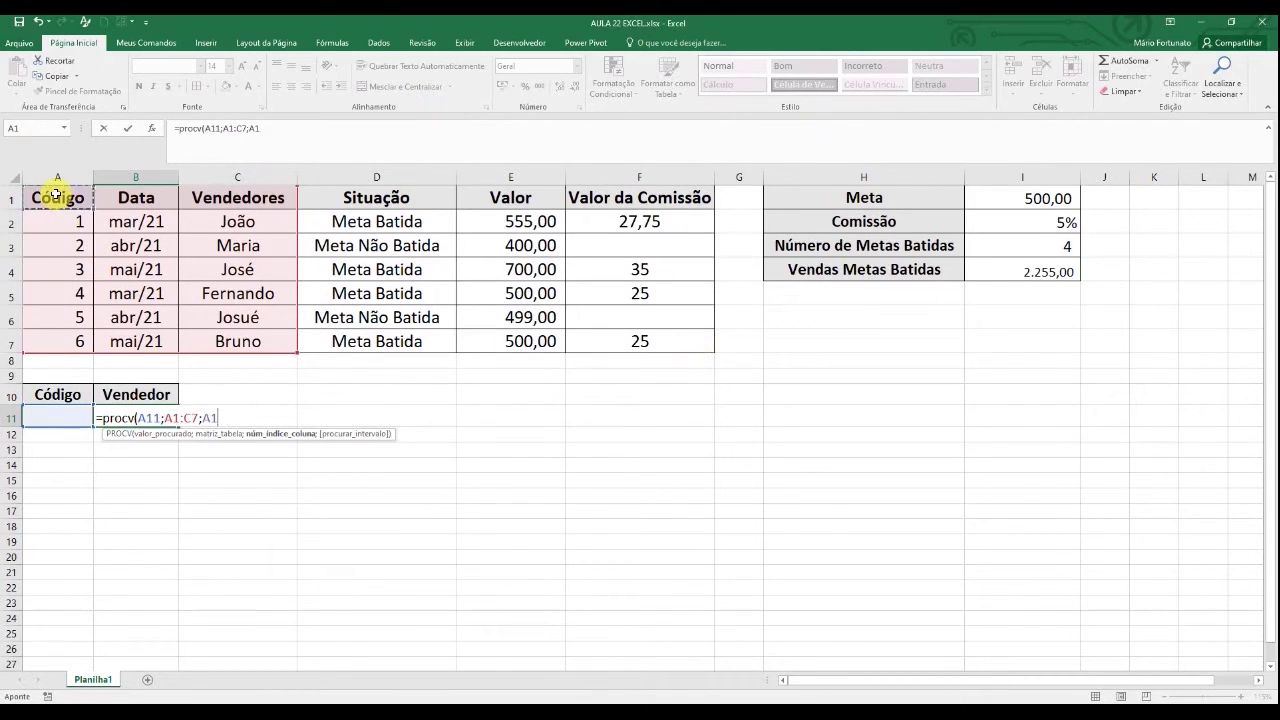
pyautogui.moveTo(57, 195); pyautogui.dragTo(224, 197)
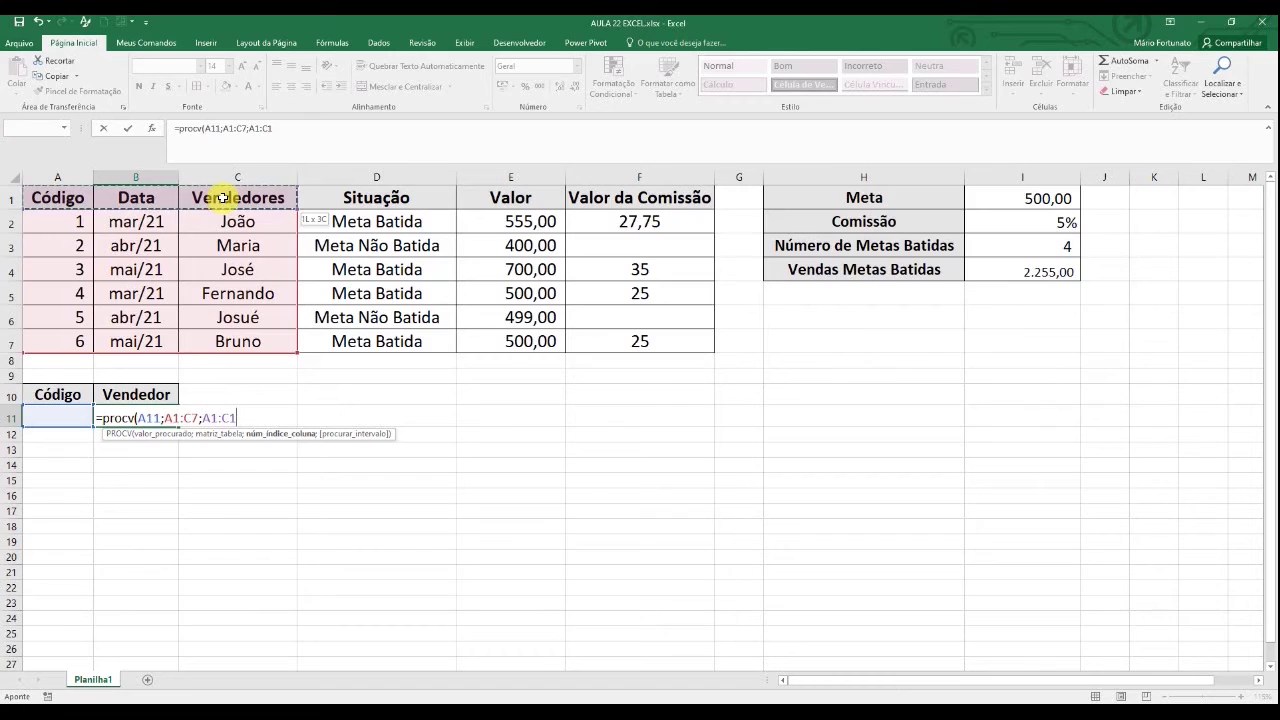
pyautogui.press('BackSpace')
pyautogui.press('BackSpace')
pyautogui.press('BackSpace')
pyautogui.press('BackSpace')
pyautogui.press('BackSpace')
pyautogui.press('BackSpace')
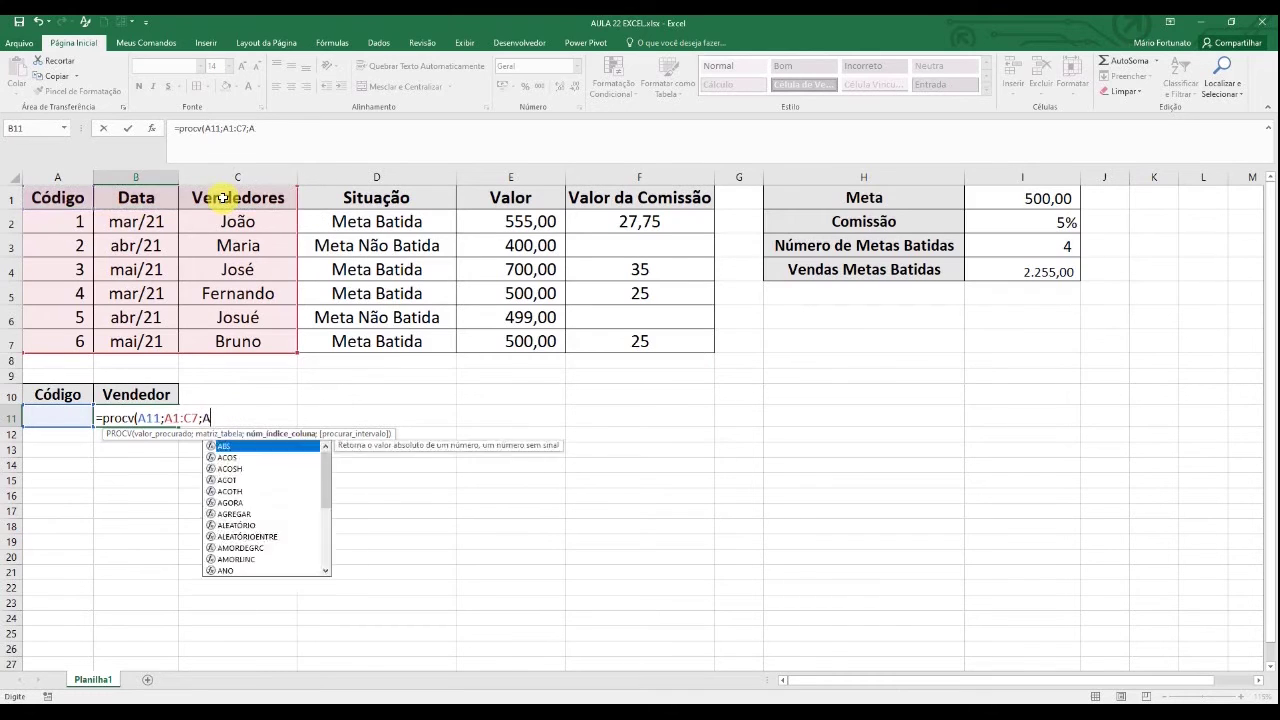
pyautogui.write(';')
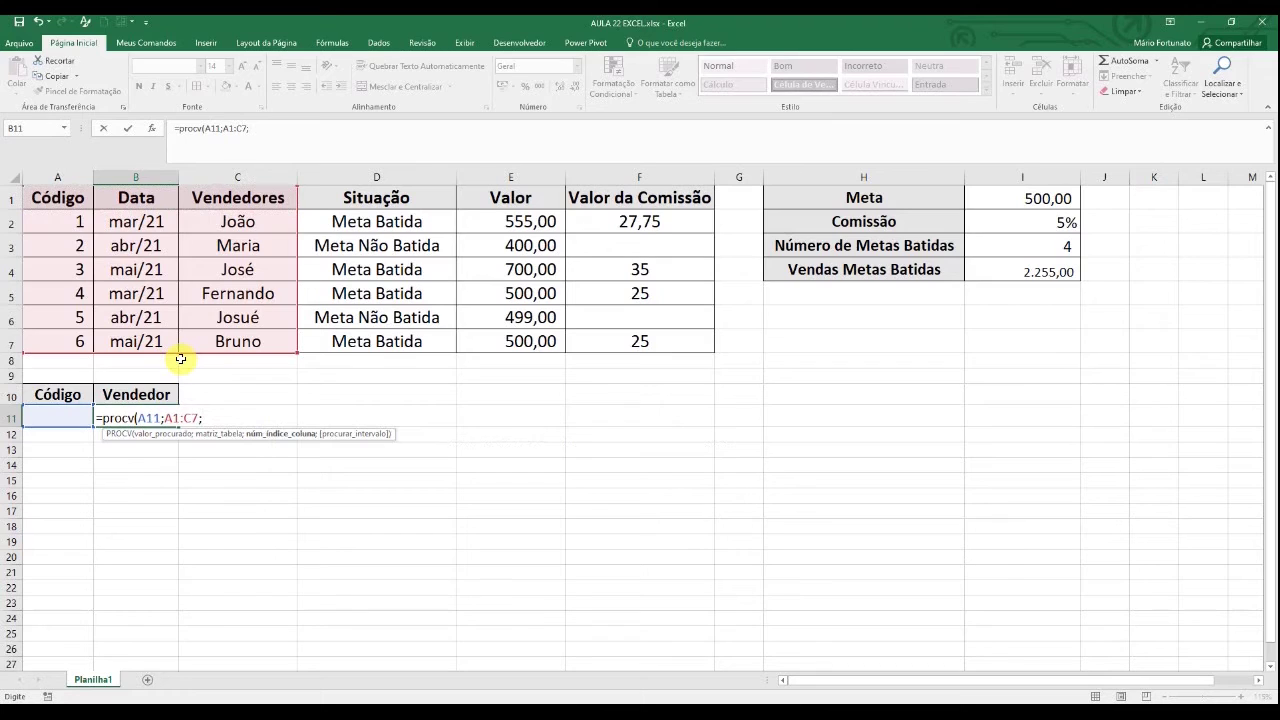
pyautogui.write('3')
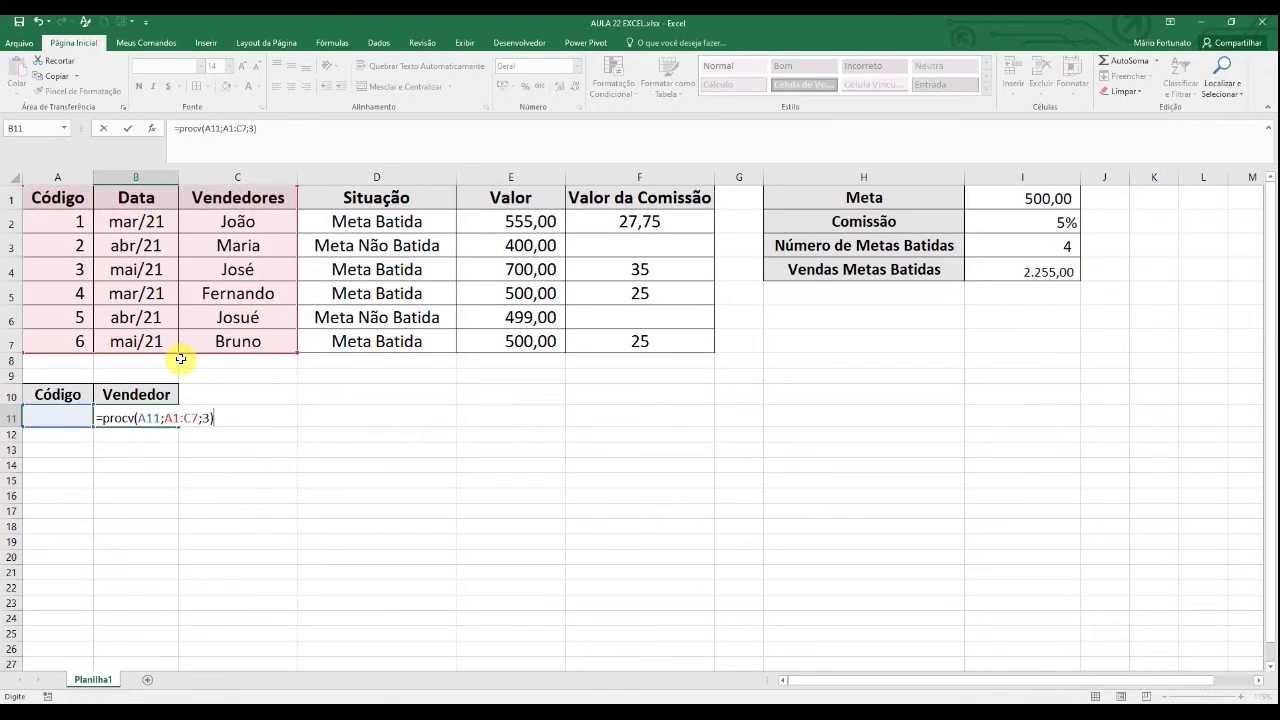
pyautogui.press('Return')
pyautogui.press('Up')
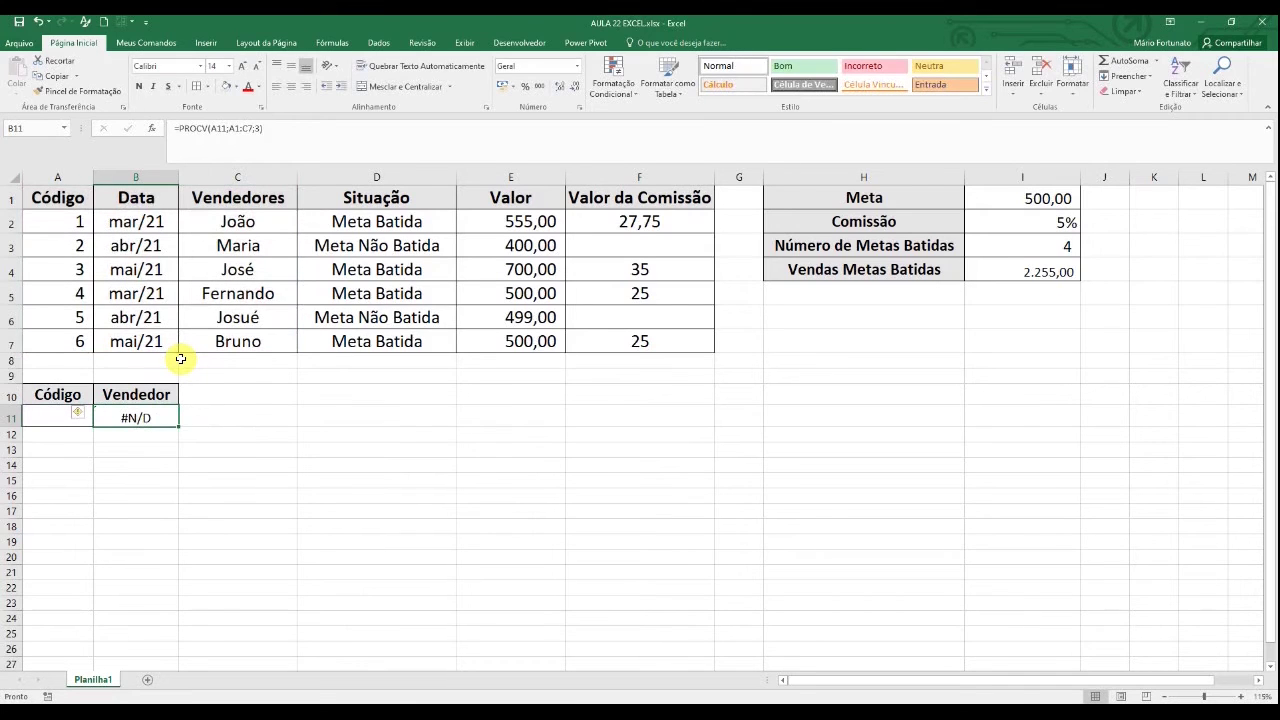
# Step: Enter code 1 in A11 to test the lookup
pyautogui.click(265, 450)
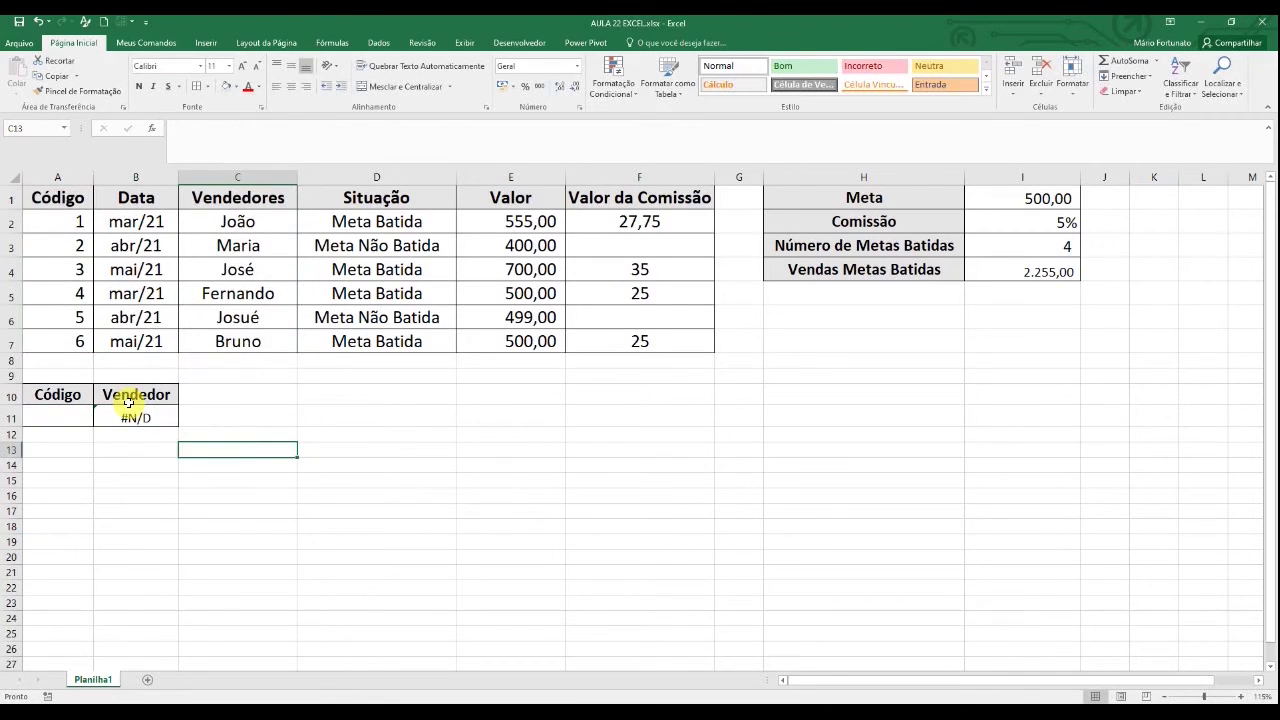
pyautogui.click(191, 477)
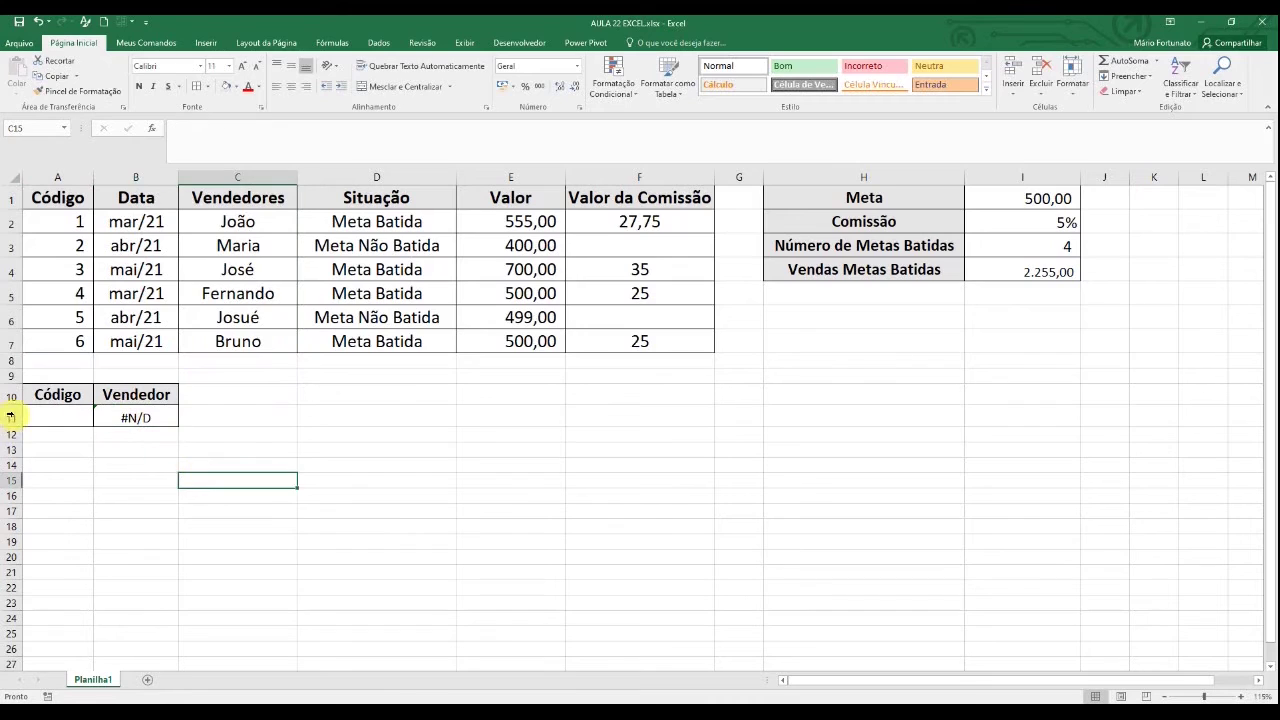
pyautogui.click(41, 410)
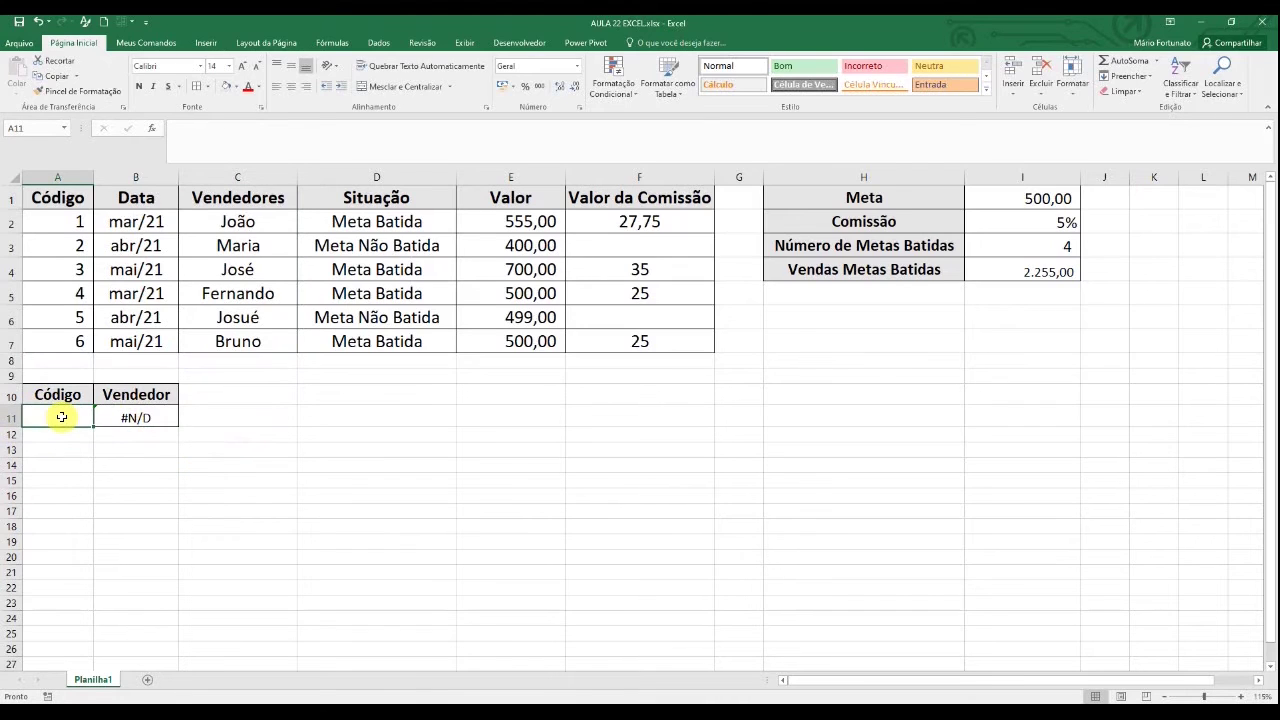
pyautogui.write('1')
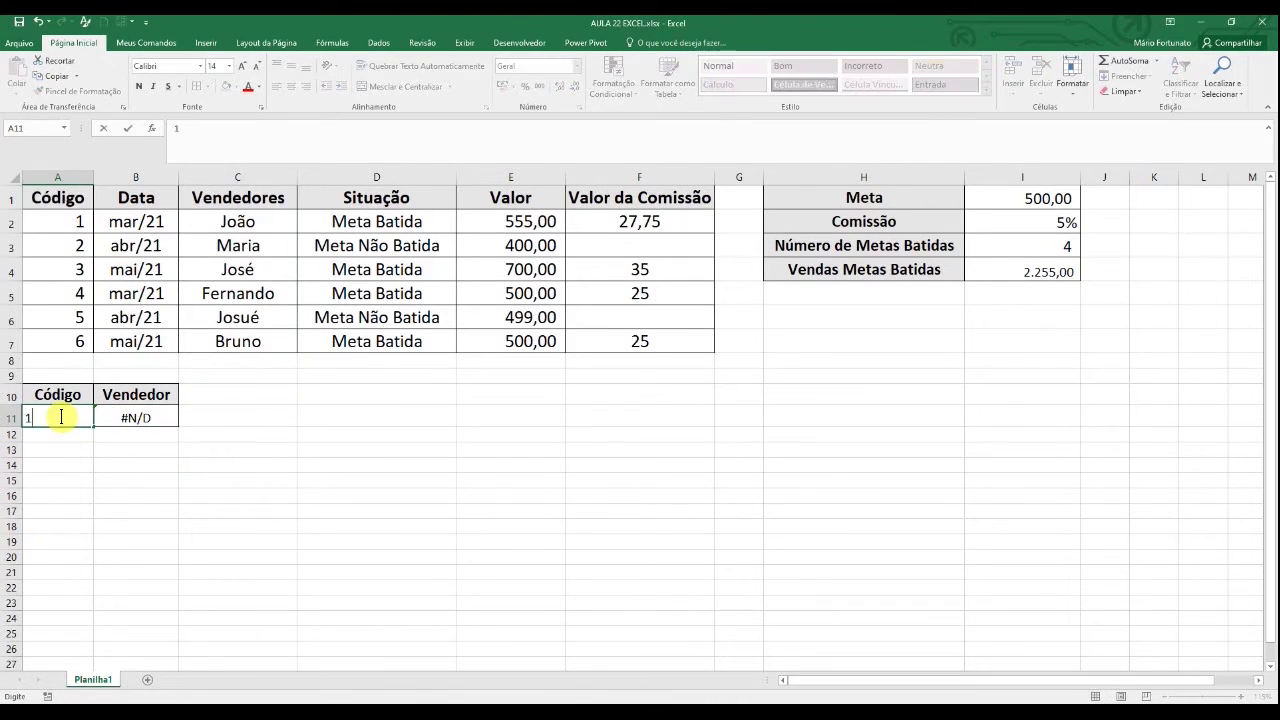
pyautogui.press('Return')
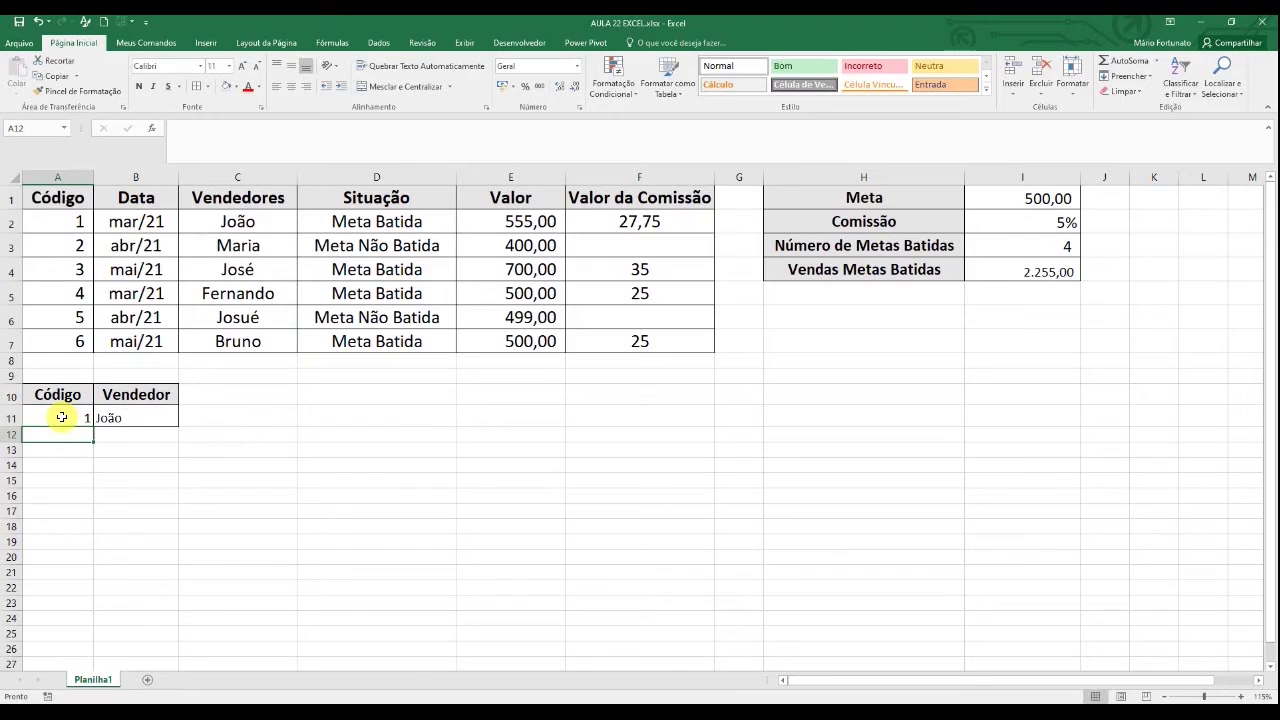
# Step: Centre the seller name in B11 and enlarge its font to 16
pyautogui.click(136, 412)
pyautogui.click(290, 87)
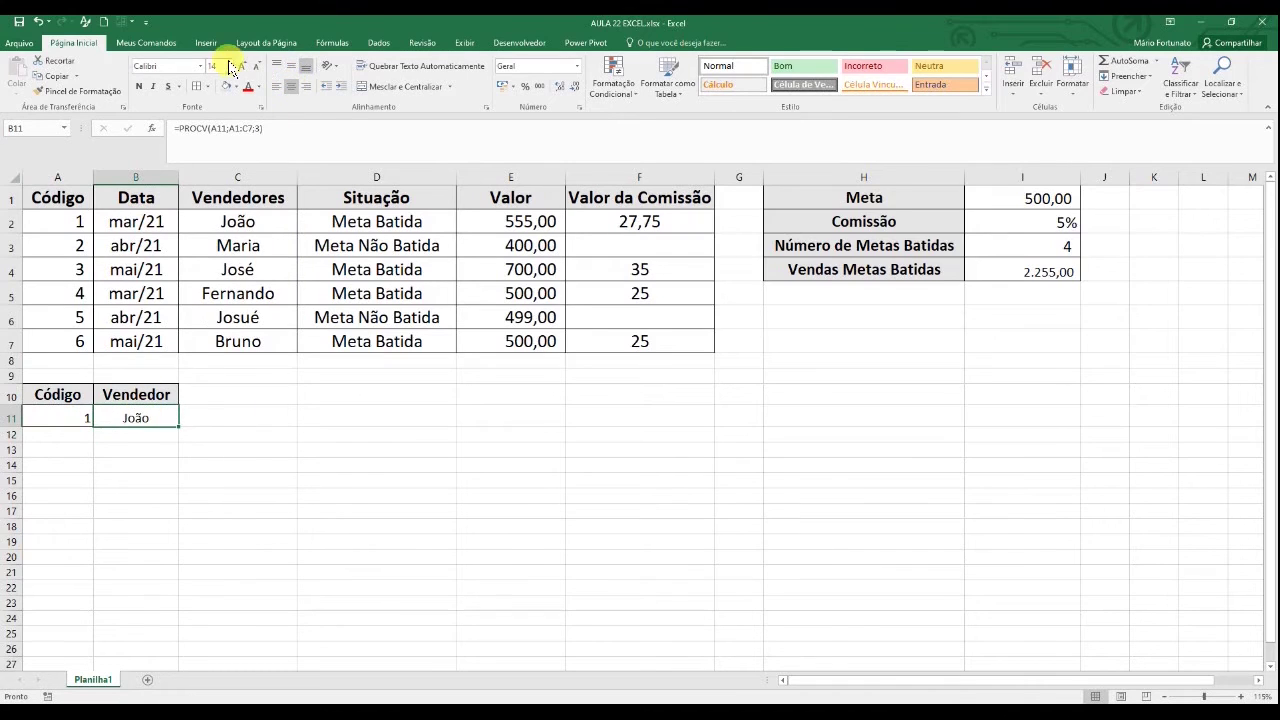
pyautogui.click(242, 66)
pyautogui.click(255, 483)
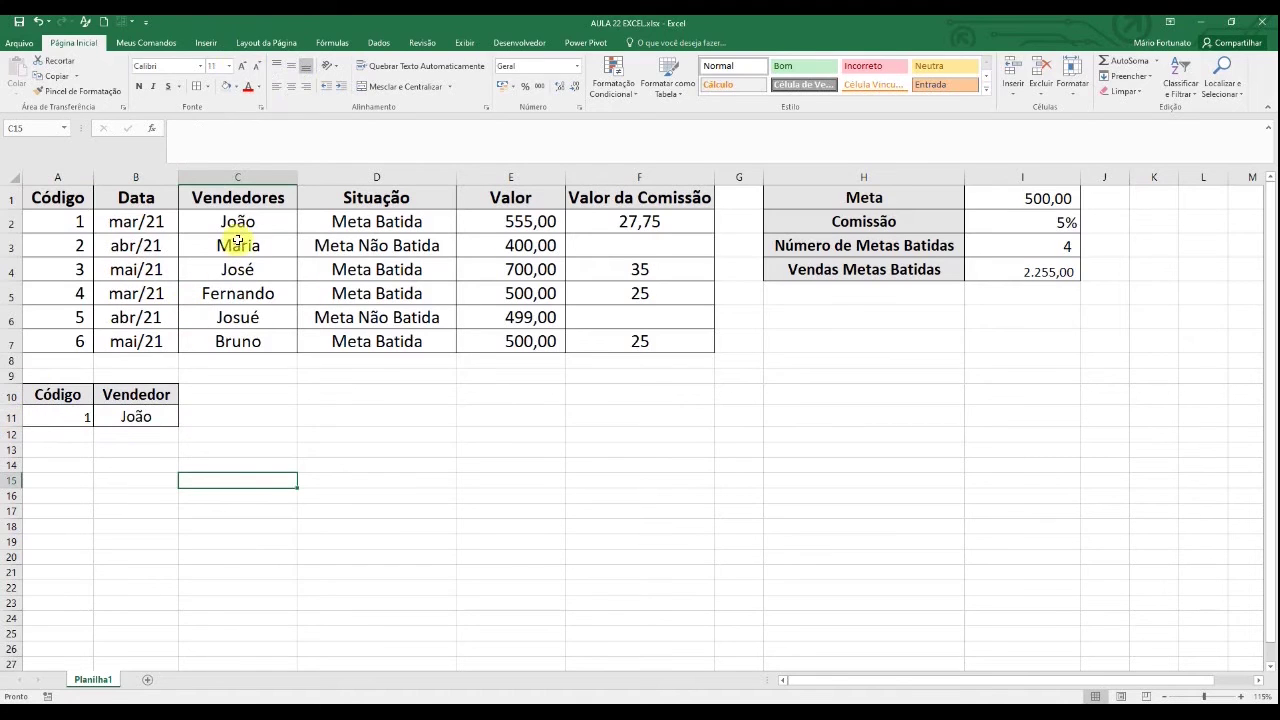
# Step: Test codes 2, 3 and 6 in A11, returning Maria, José and Bruno
pyautogui.click(62, 432)
pyautogui.click(62, 422)
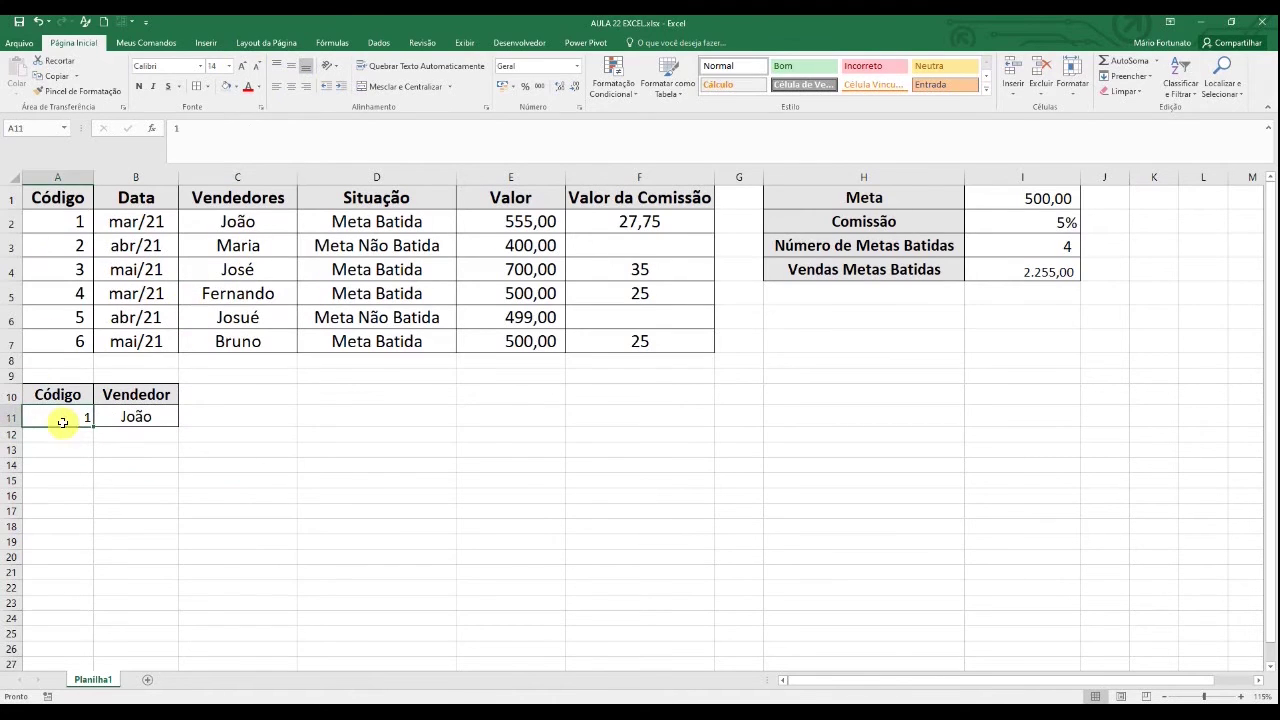
pyautogui.write('2')
pyautogui.press('Return')
pyautogui.click(62, 422)
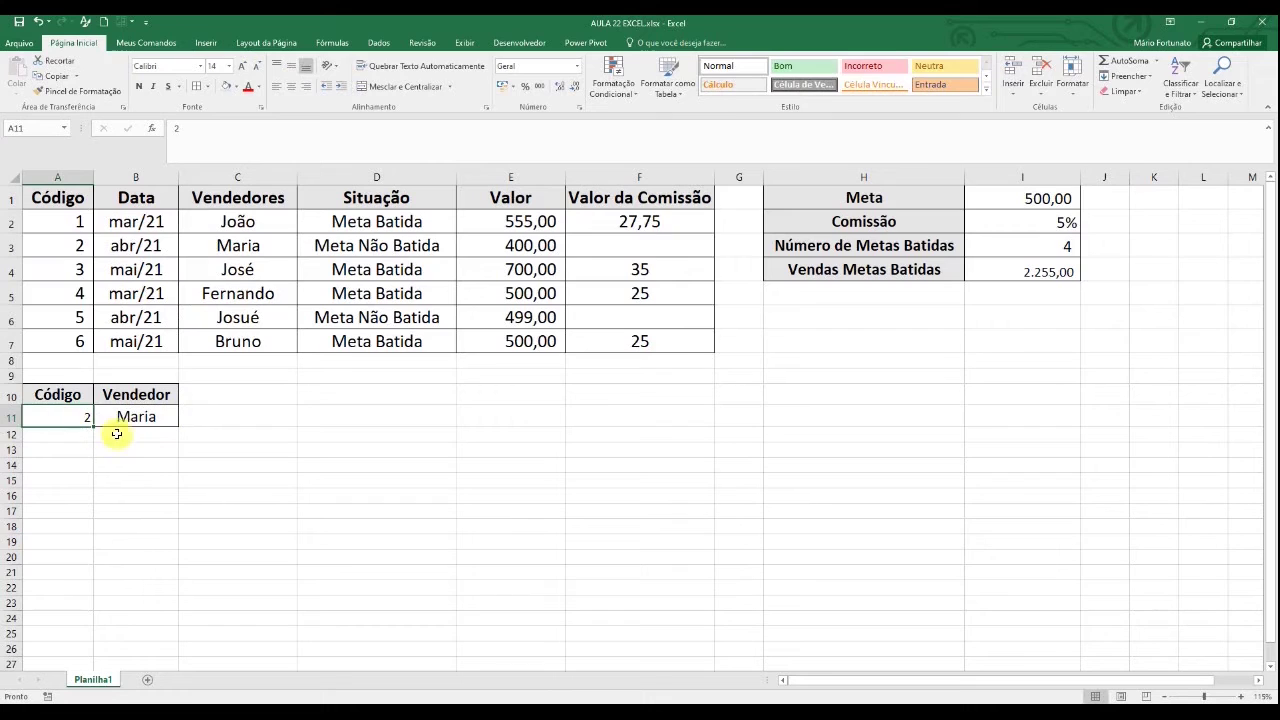
pyautogui.write('3')
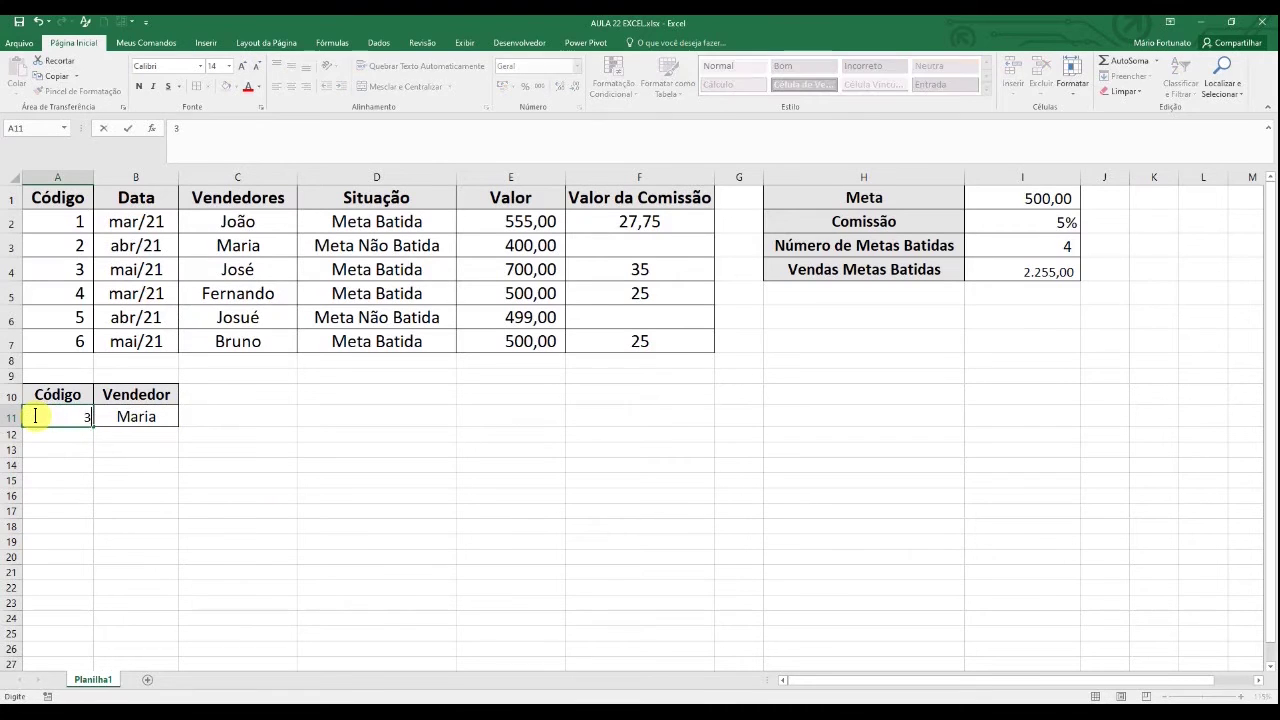
pyautogui.press('Return')
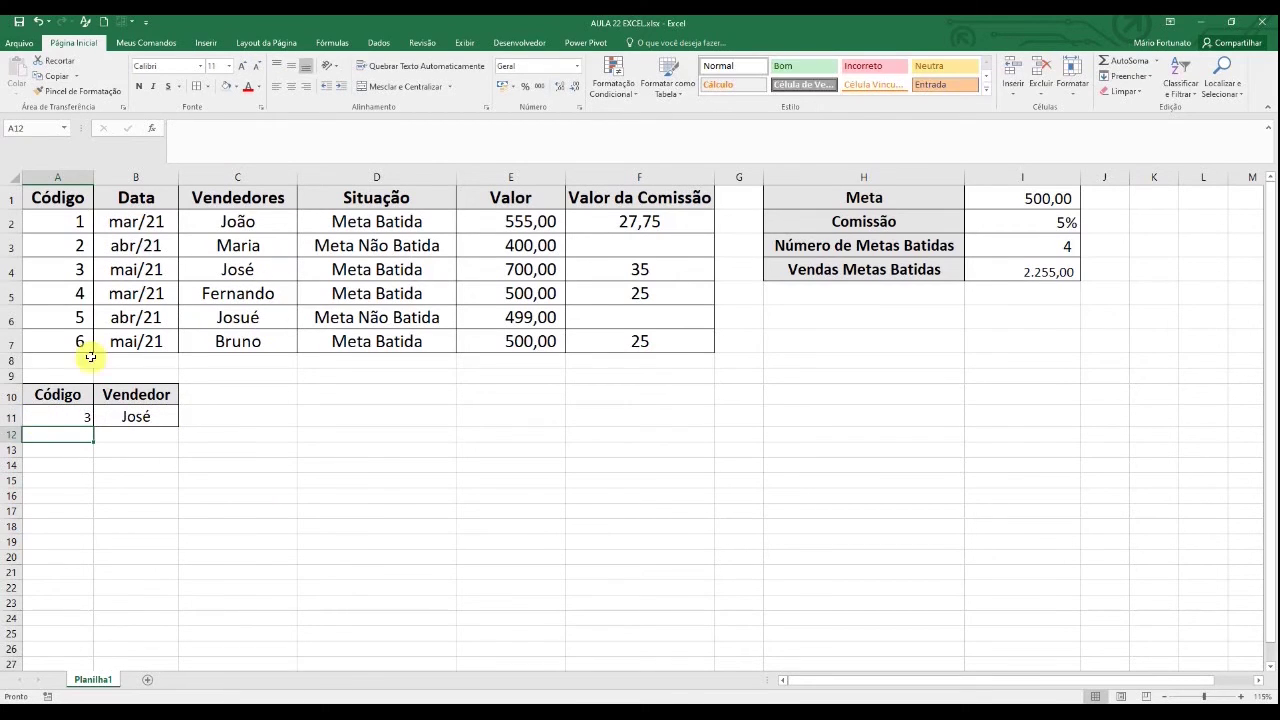
pyautogui.click(49, 411)
pyautogui.write('6')
pyautogui.press('Return')
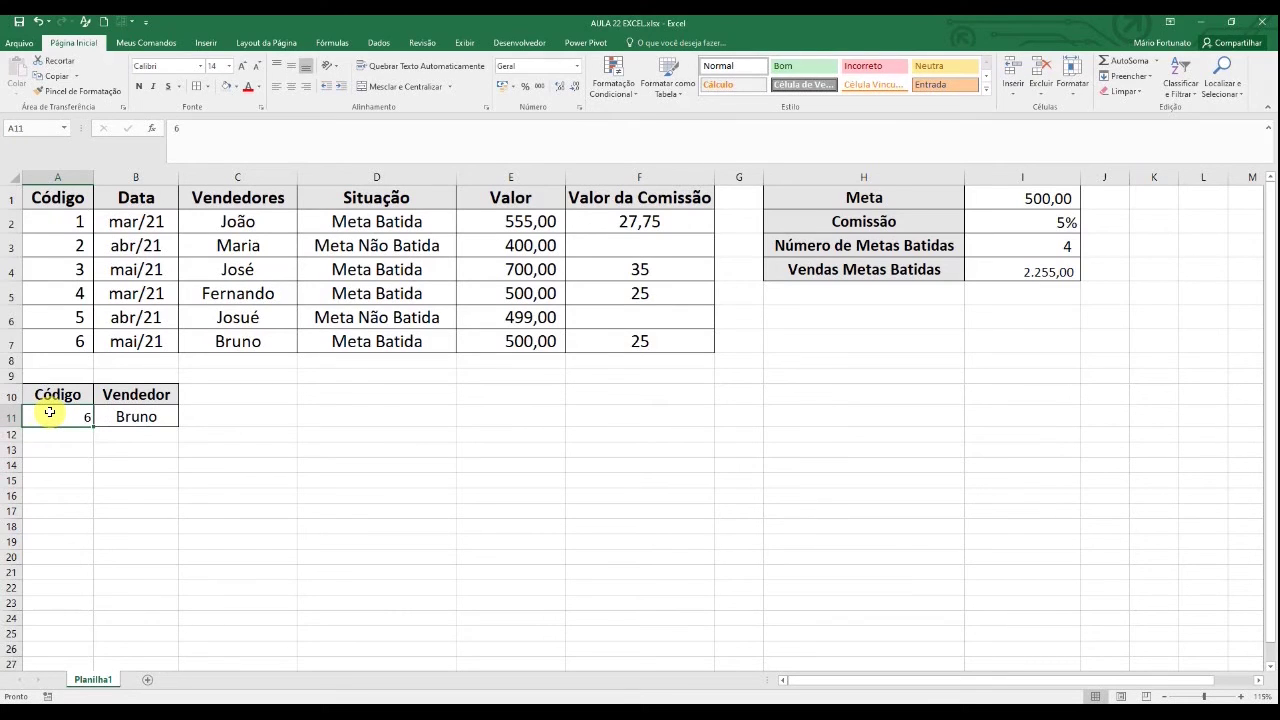
pyautogui.click(115, 416)
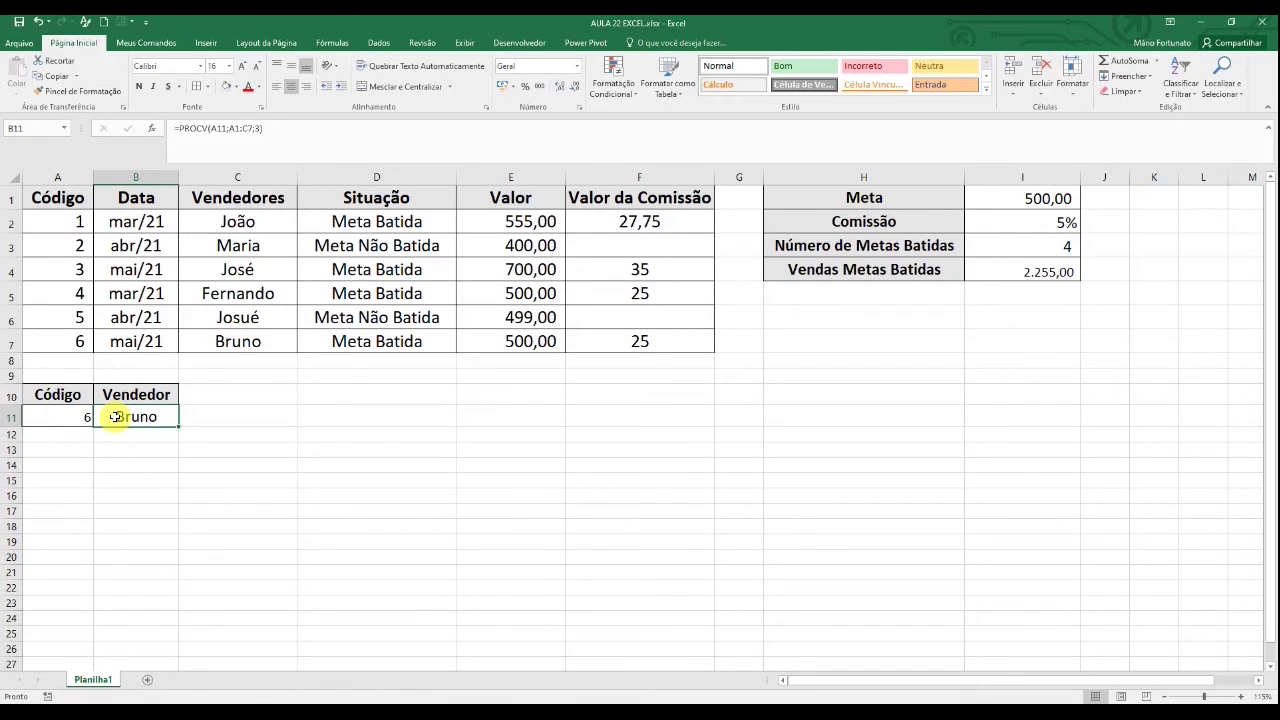
# Step: Clear B11 and restart its formula as =procv(A11;
pyautogui.press('Delete')
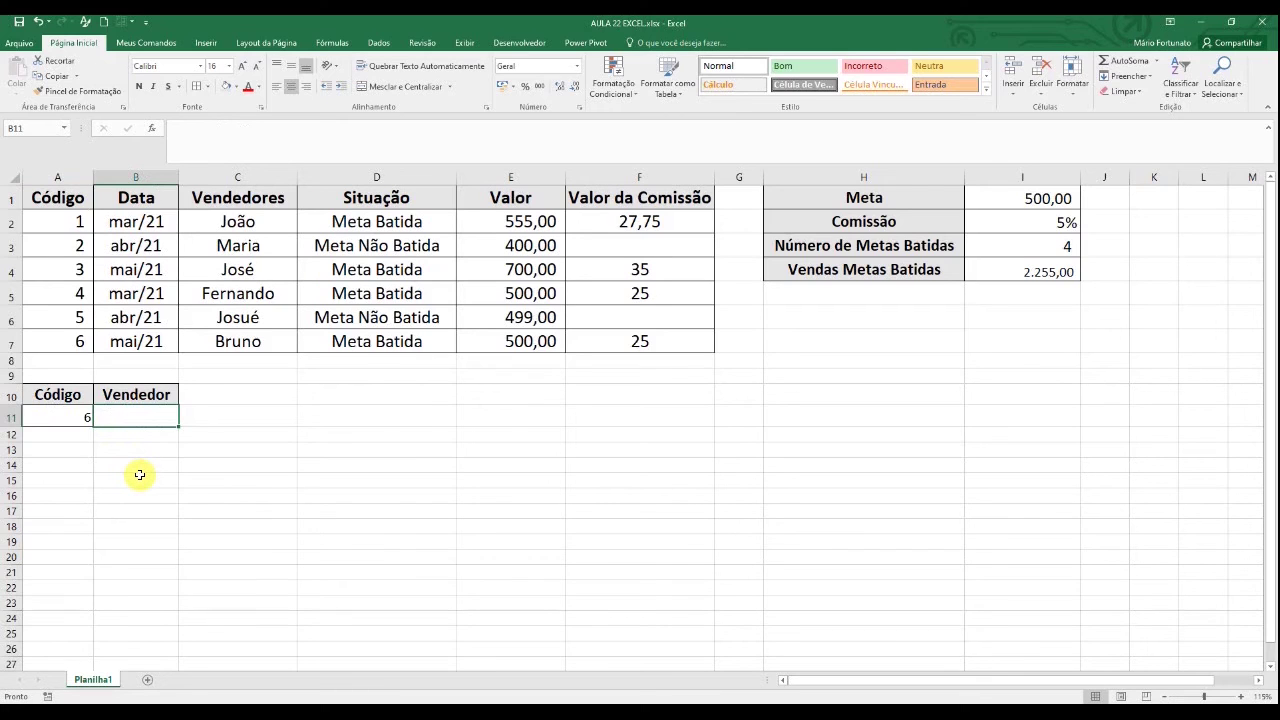
pyautogui.write('=procv(')
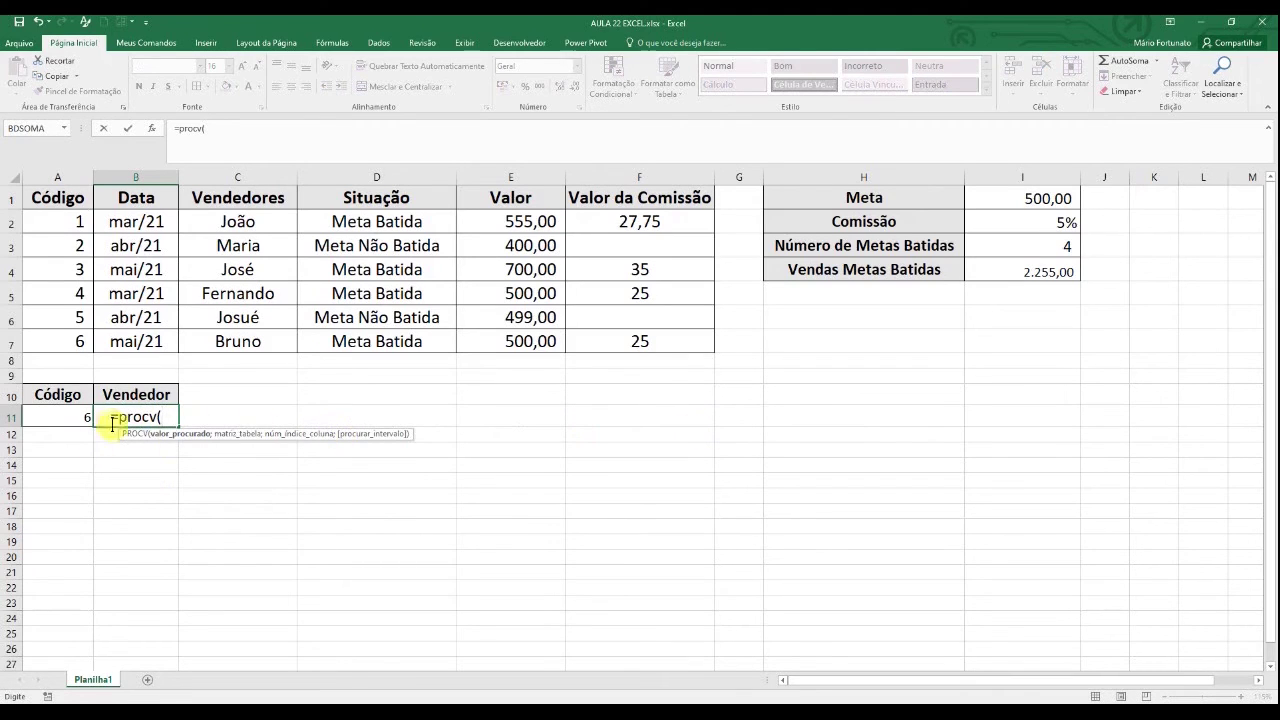
pyautogui.click(67, 415)
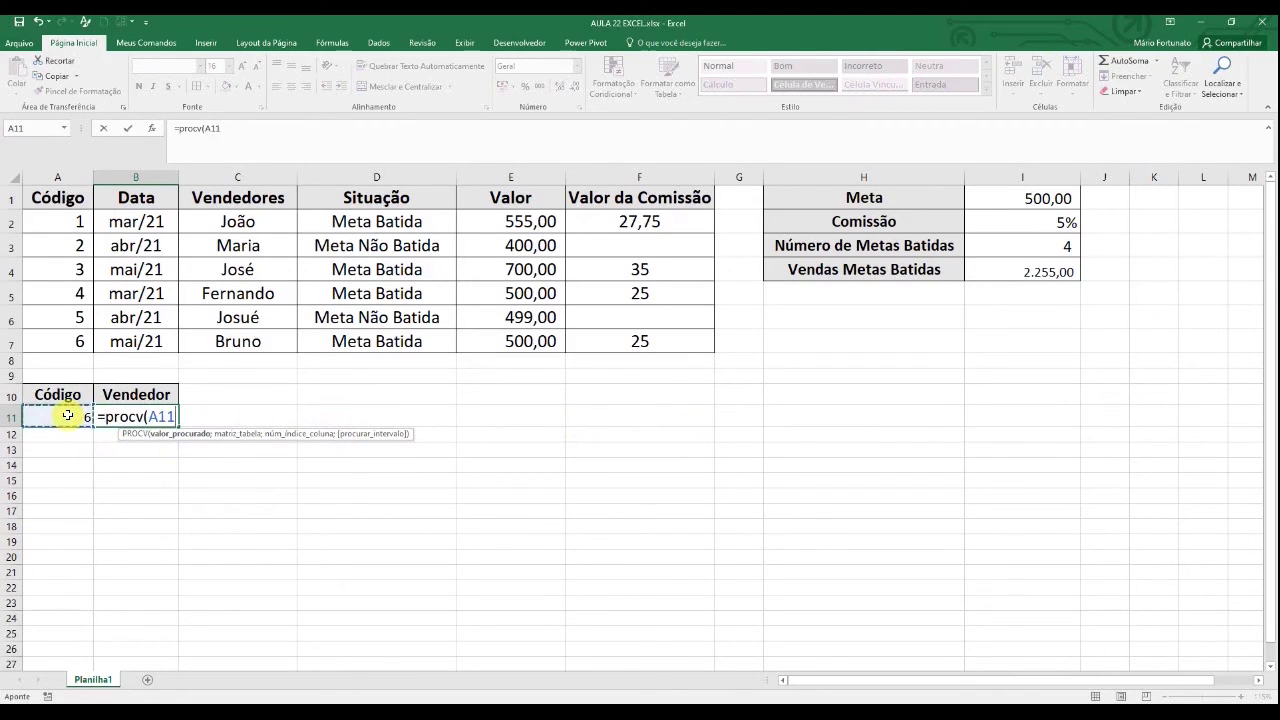
pyautogui.write(';')
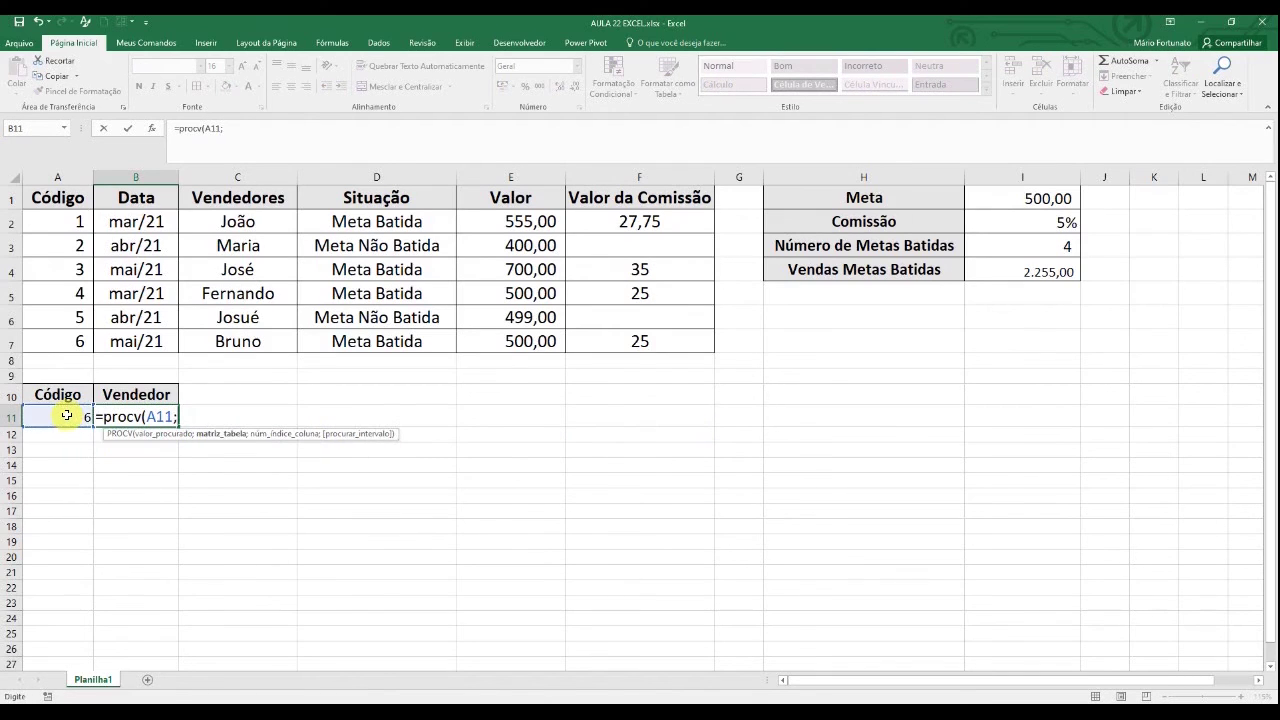
# Step: Add lookup table A1:C7 and column index 3 to the formula
pyautogui.moveTo(60, 200); pyautogui.dragTo(217, 341)
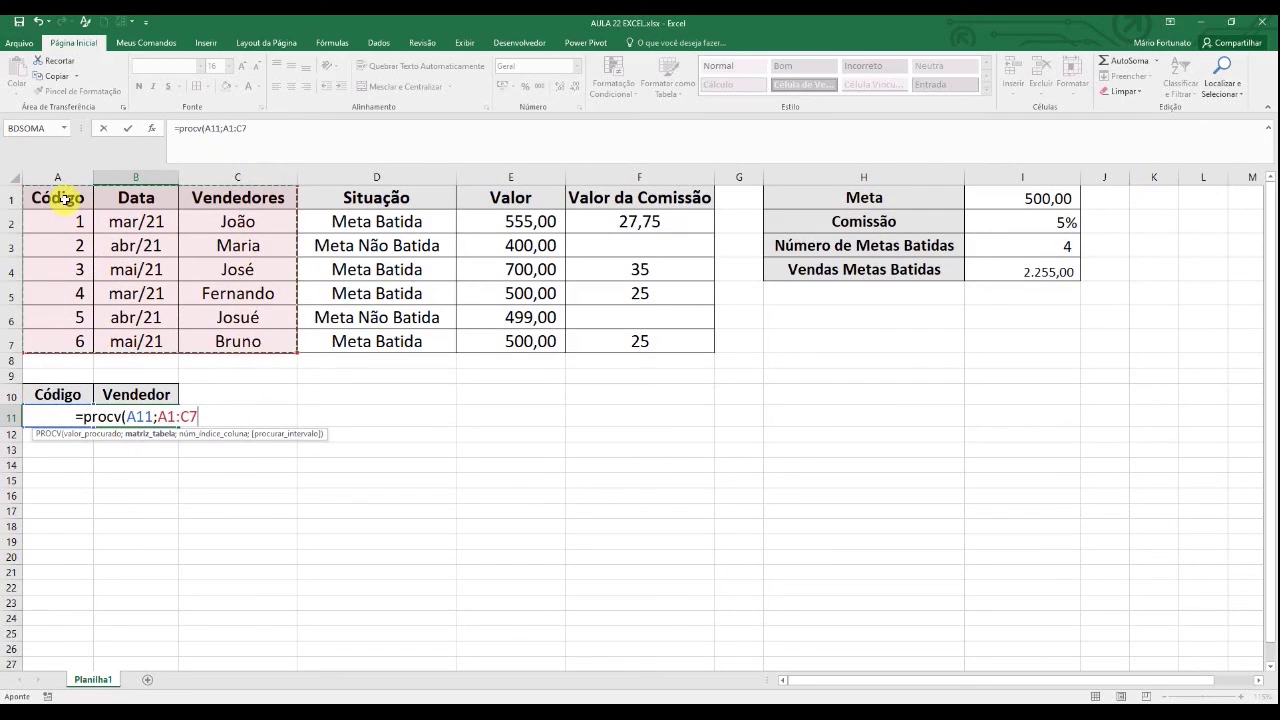
pyautogui.moveTo(60, 195); pyautogui.dragTo(228, 340)
pyautogui.write(';')
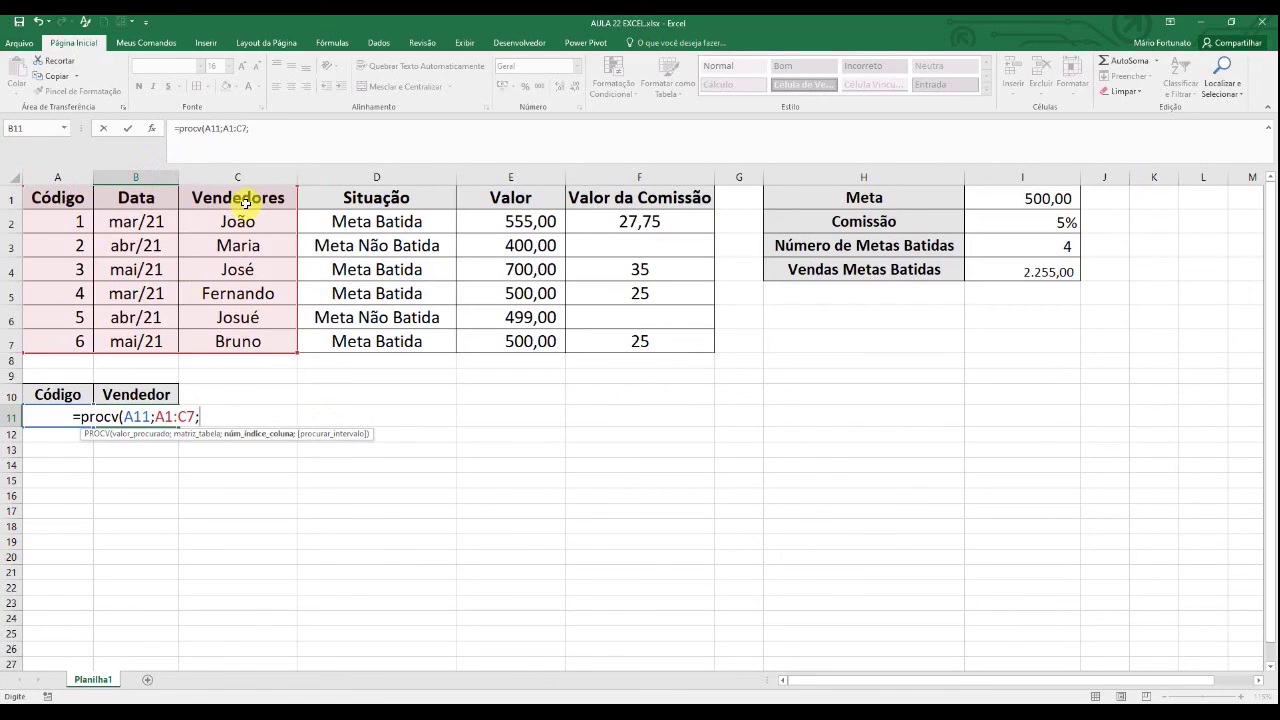
pyautogui.write('3')
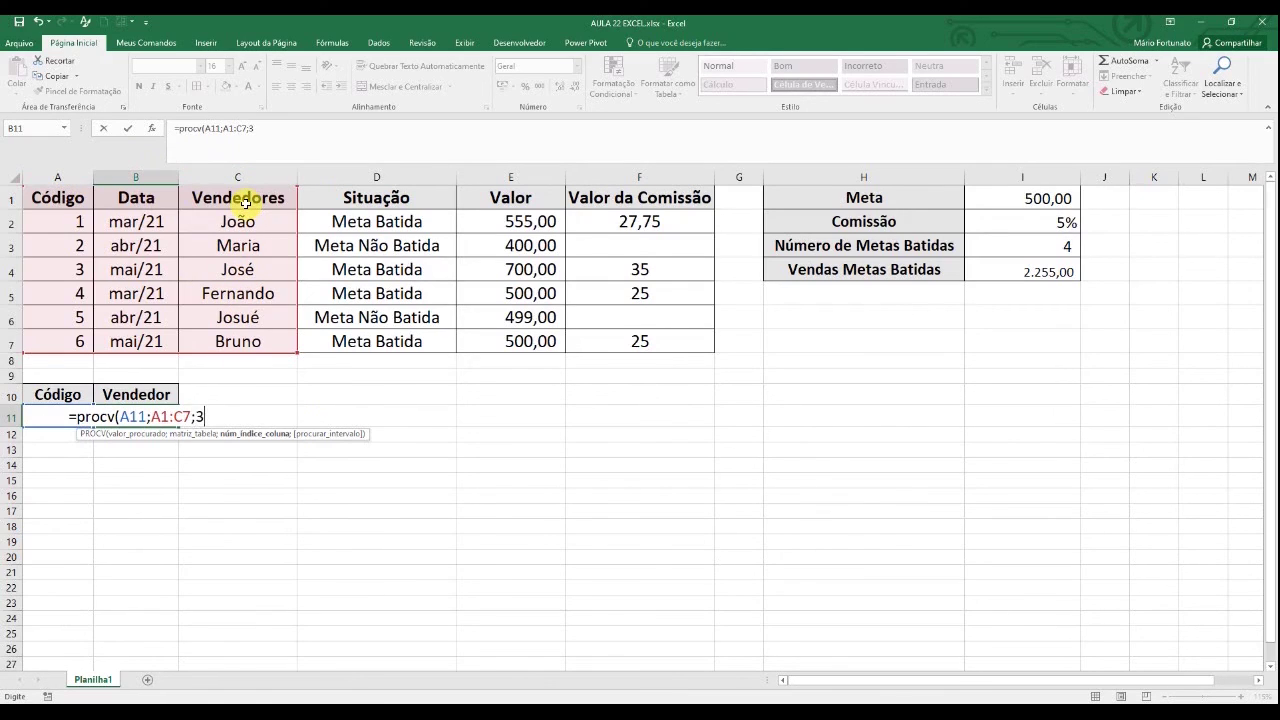
pyautogui.write(')')
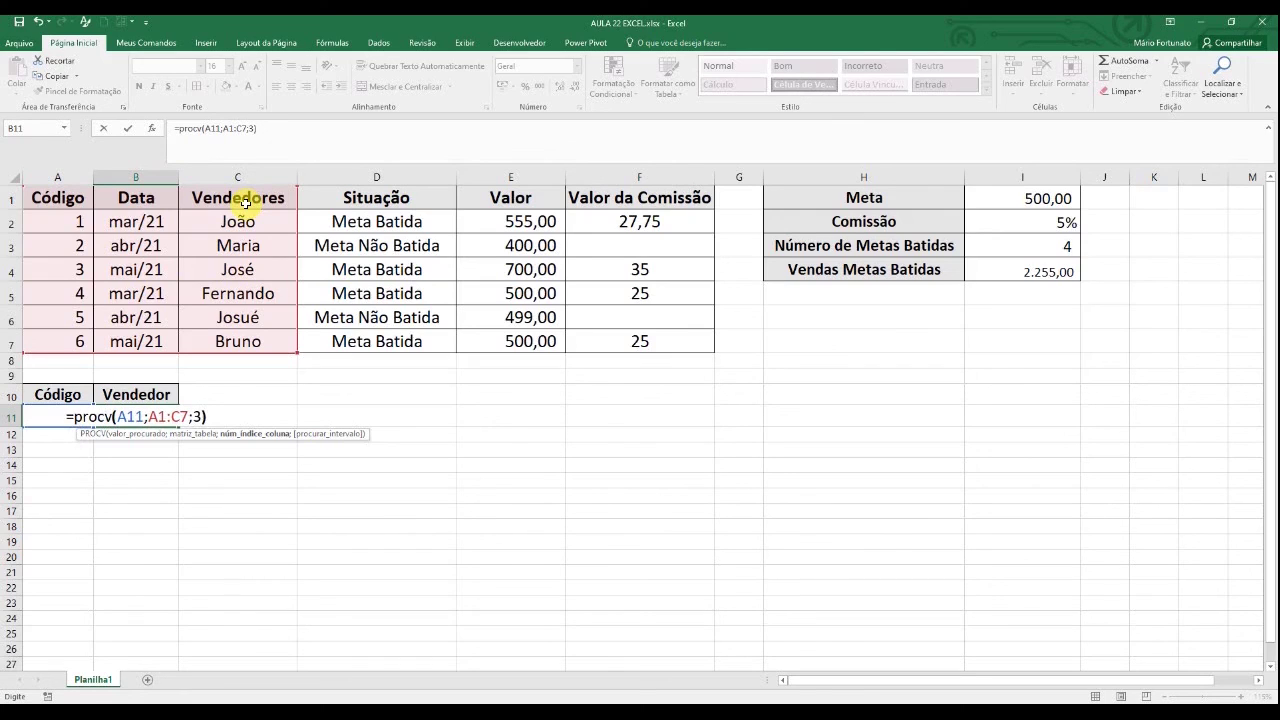